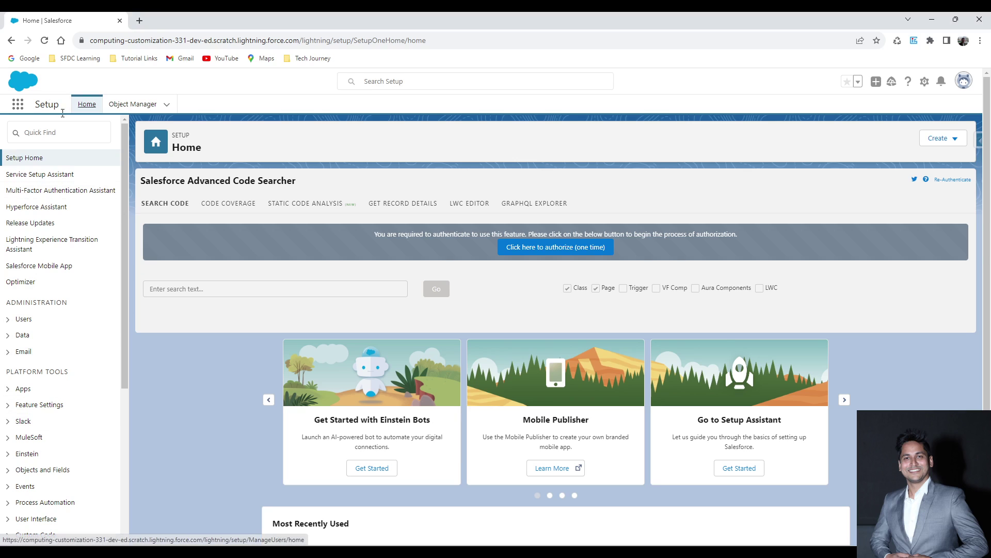
# Step: Find "auth." in Setup and open the Auth. Providers page
pyautogui.click(67, 140)
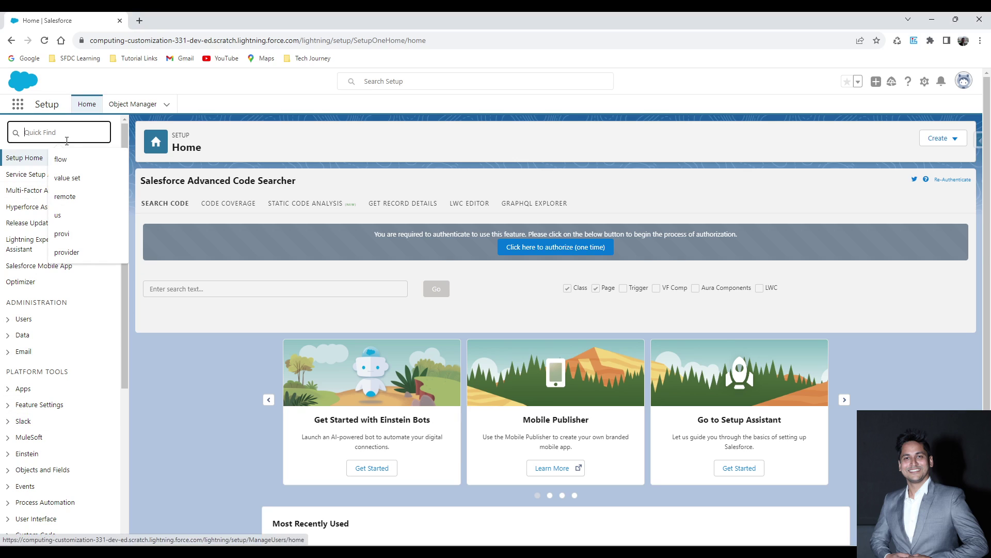
pyautogui.write('auth')
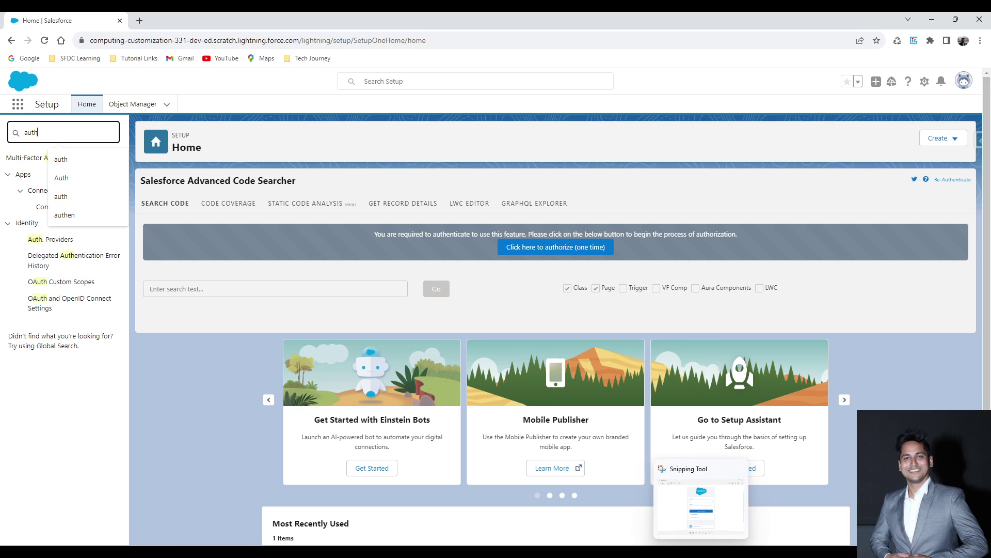
pyautogui.click(78, 438)
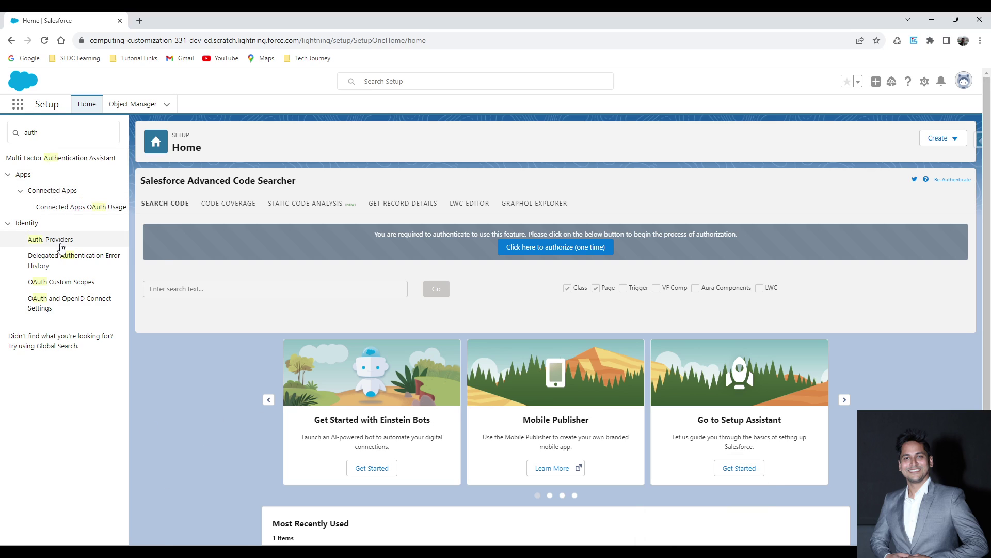
pyautogui.click(70, 132)
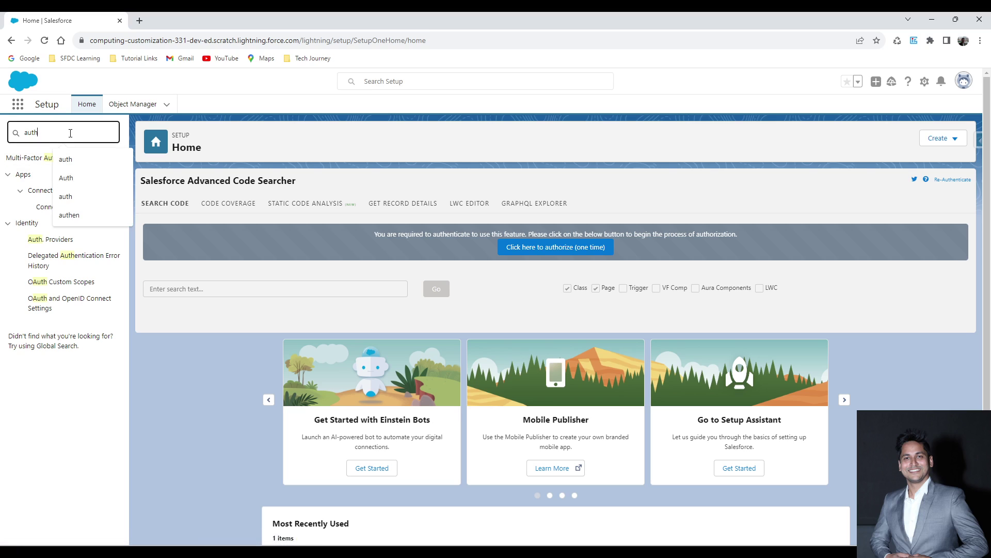
pyautogui.write('.')
pyautogui.click(61, 175)
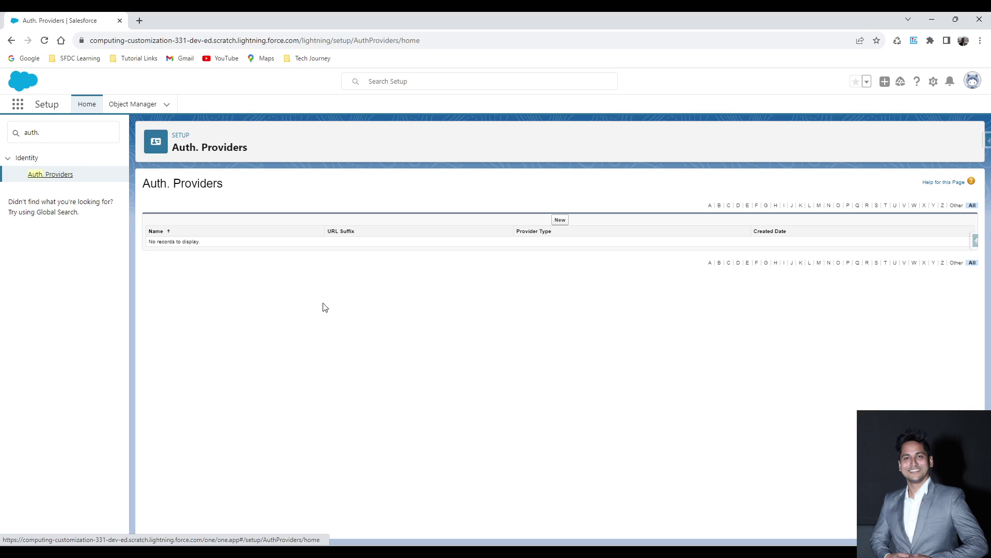
# Step: Start a new auth provider of type LinkedIn, using Linkedin as its name and URL suffix
pyautogui.click(564, 221)
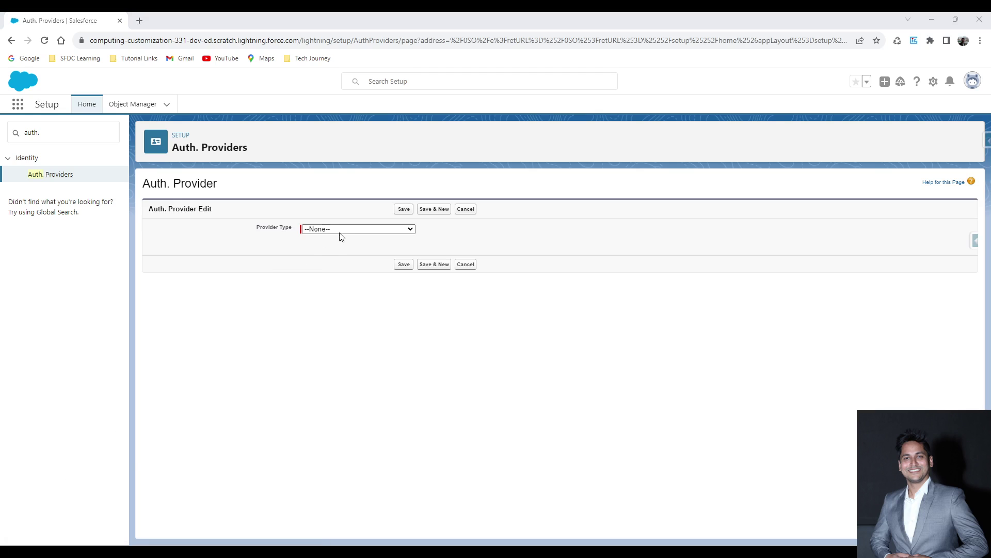
pyautogui.click(345, 233)
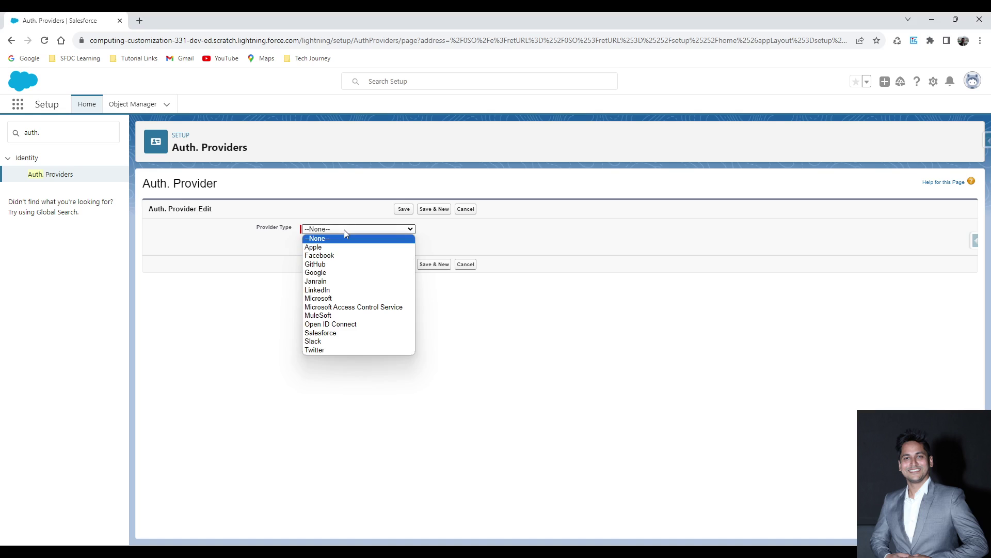
pyautogui.click(325, 291)
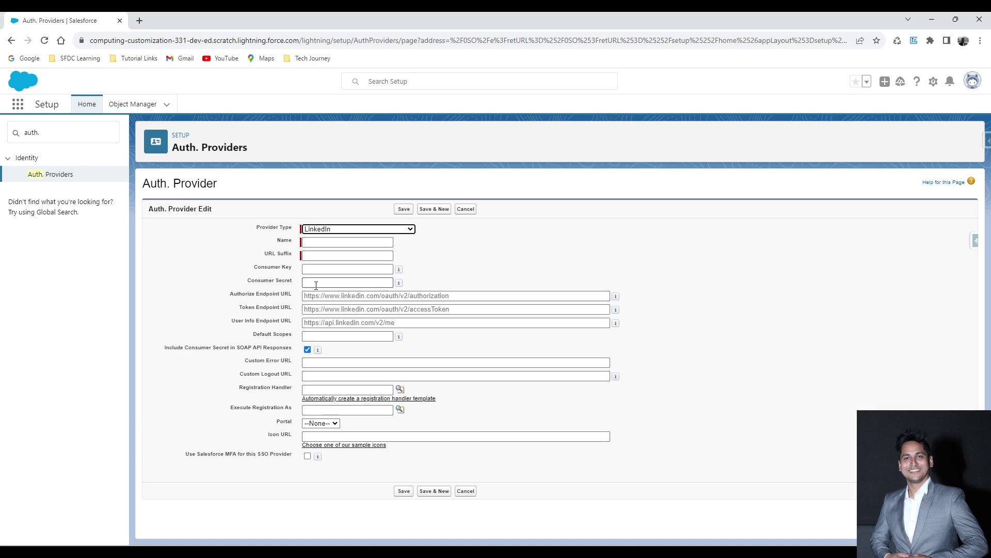
pyautogui.click(320, 243)
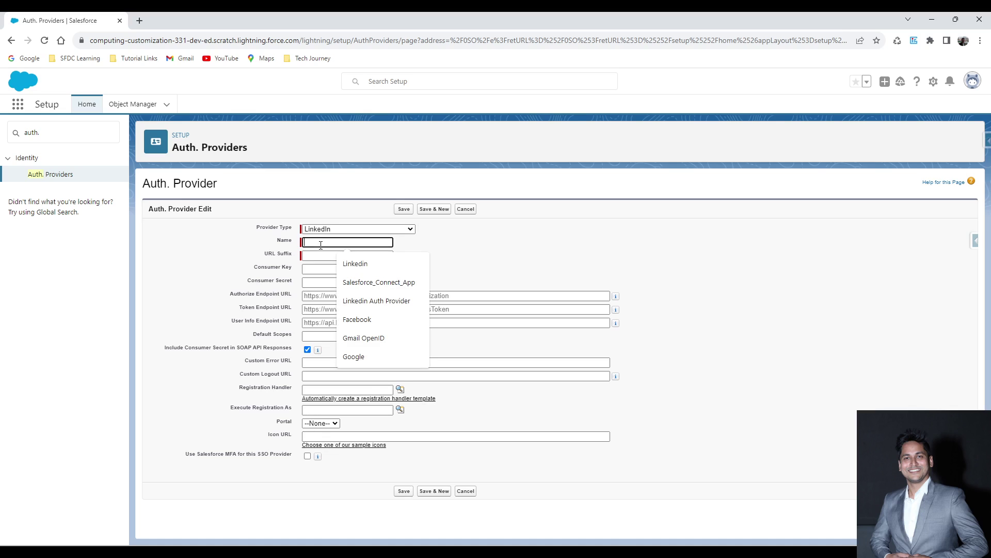
pyautogui.click(370, 258)
pyautogui.press('Tab')
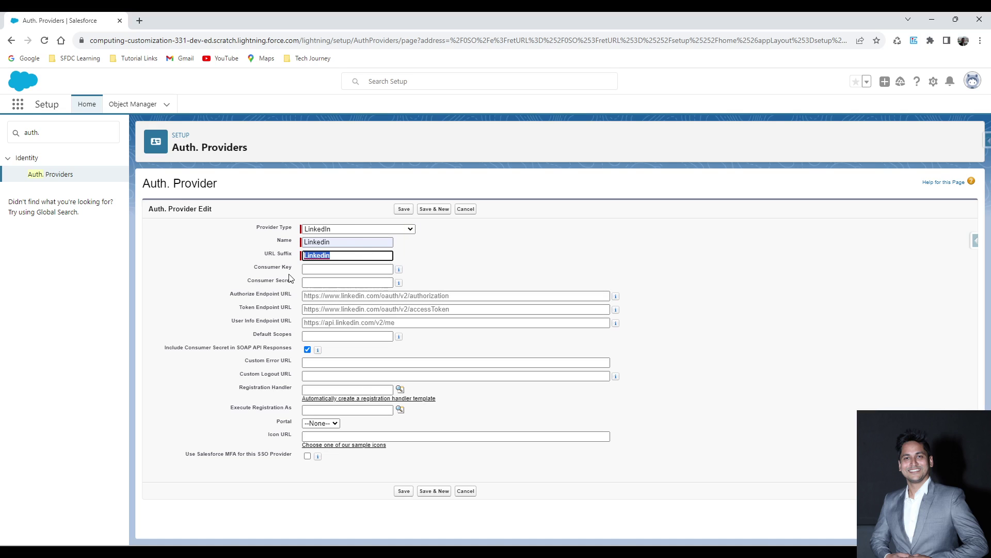
# Step: Turn off including the consumer secret in SOAP API responses for the LinkedIn provider
pyautogui.hotkey('ctrl', '+')
pyautogui.hotkey('ctrl', '+')
pyautogui.hotkey('ctrl', '+')
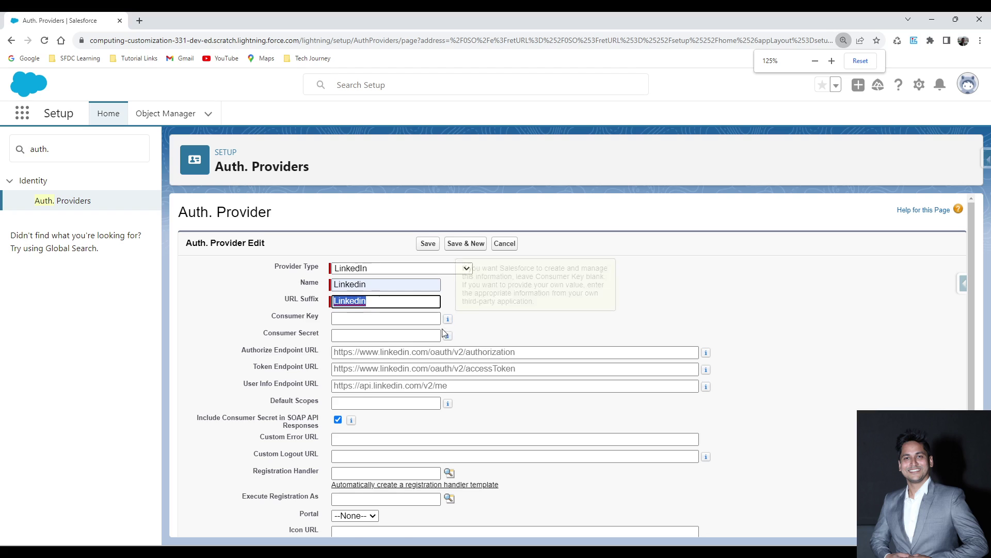
pyautogui.scroll(-1, 455, 320)
pyautogui.click(339, 368)
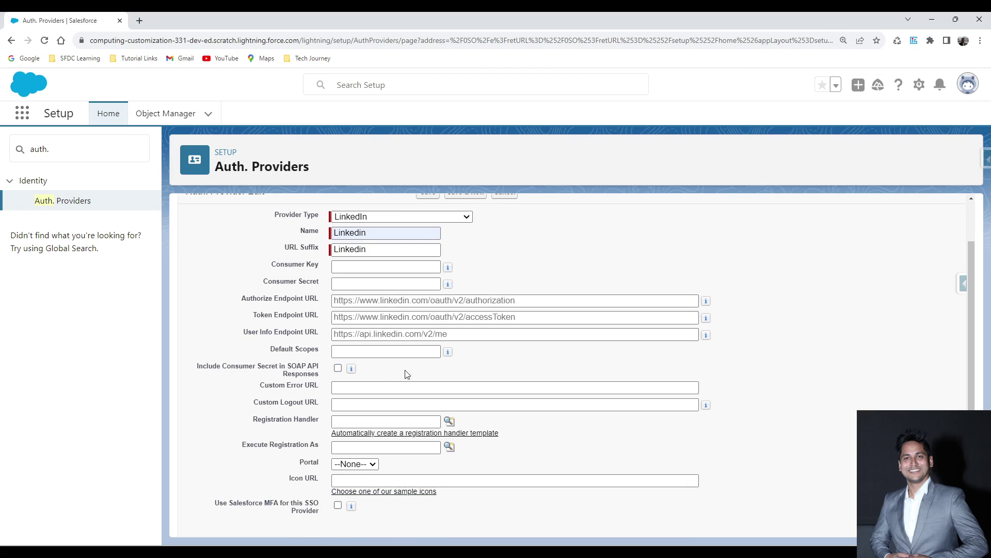
# Step: Have a registration handler template created automatically and set Execute Registration As to the recently viewed user
pyautogui.scroll(-1, 438, 375)
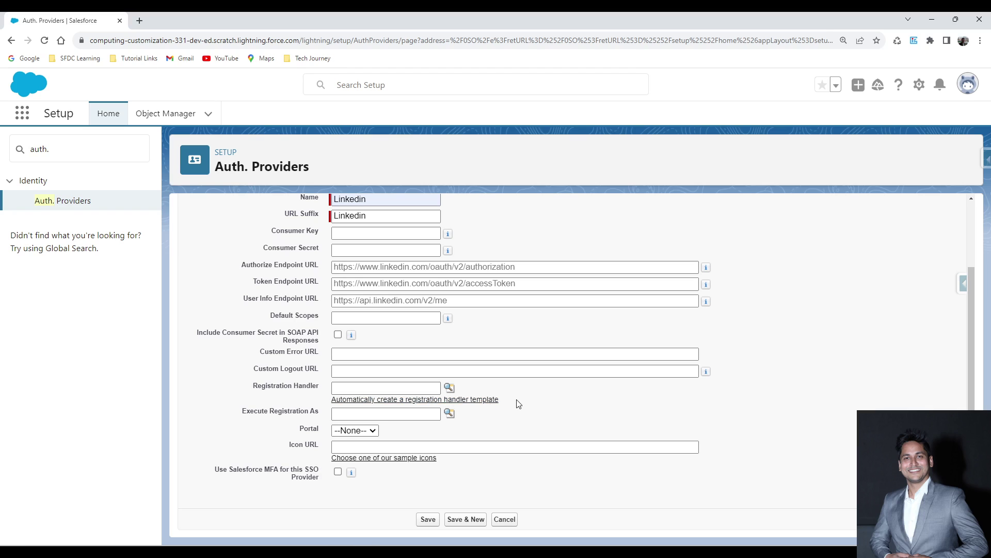
pyautogui.click(374, 400)
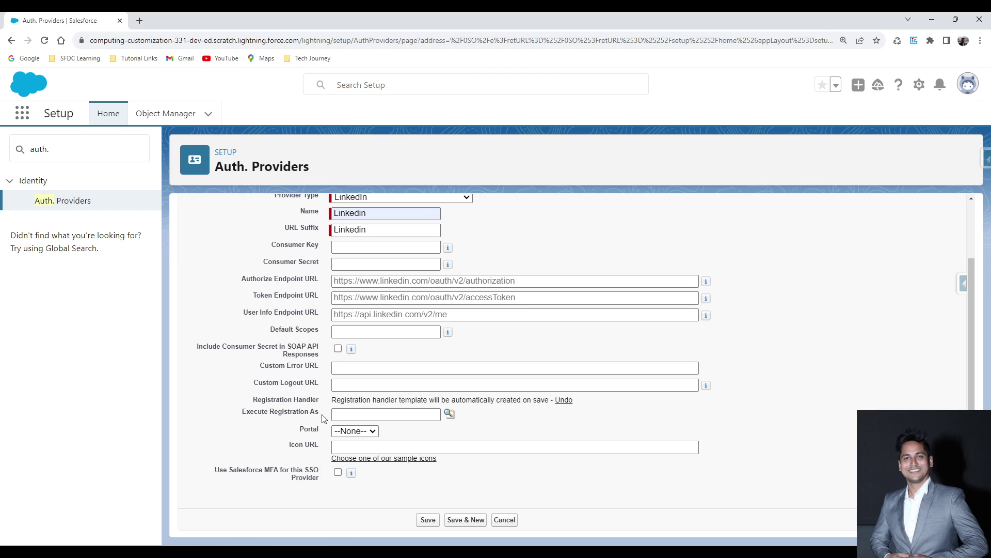
pyautogui.click(449, 414)
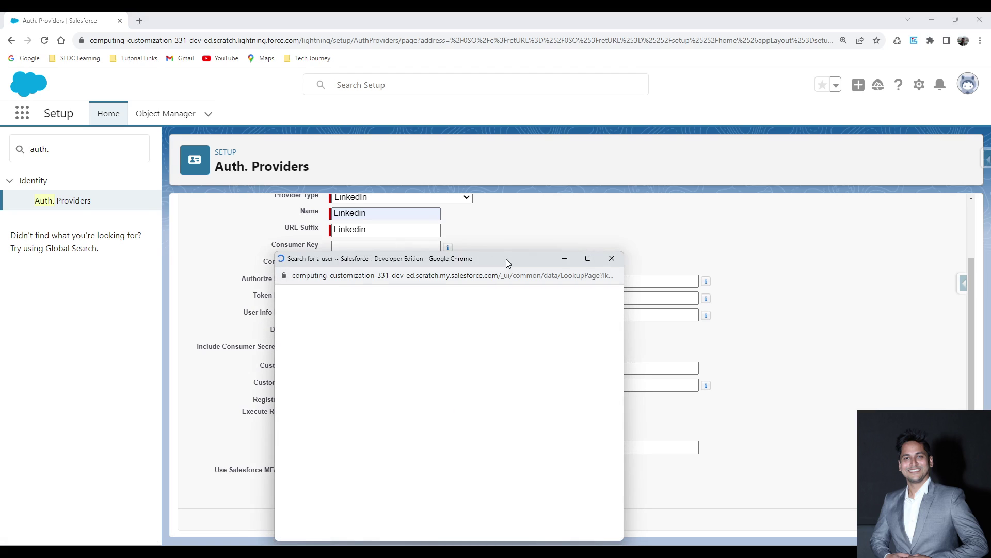
pyautogui.moveTo(516, 258); pyautogui.dragTo(533, 250)
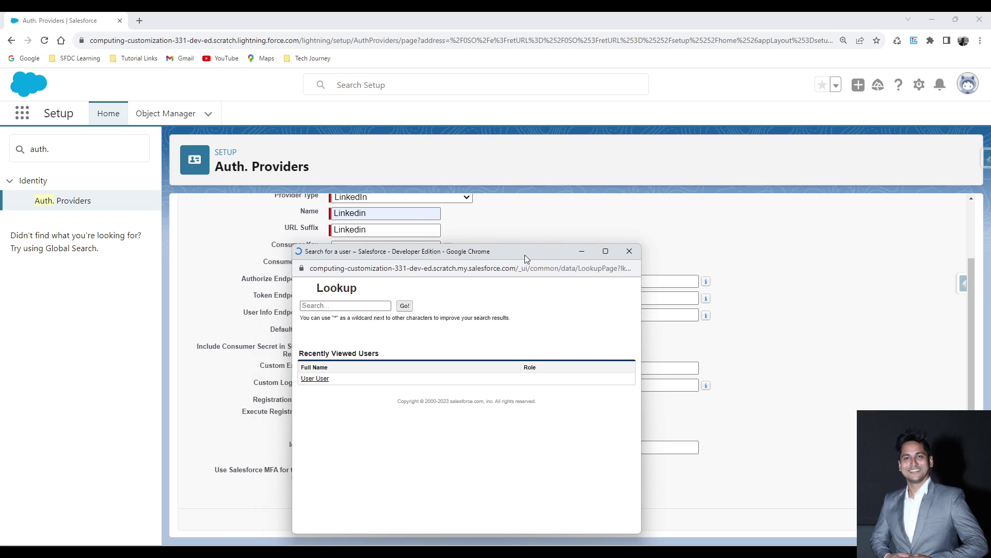
pyautogui.click(315, 379)
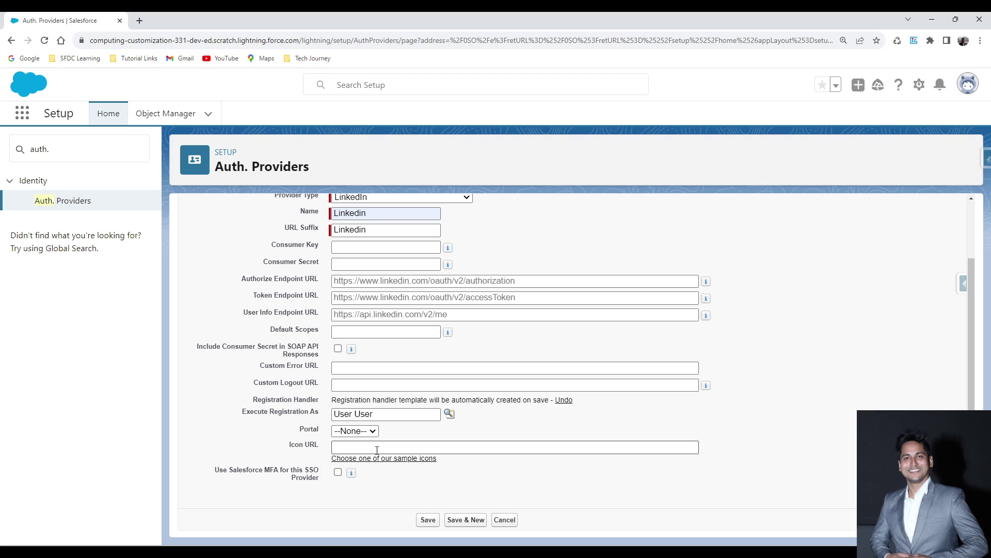
# Step: Search Google for "linkedin png image" and copy the image address of the Wikimedia Commons LinkedIn logo
pyautogui.click(140, 21)
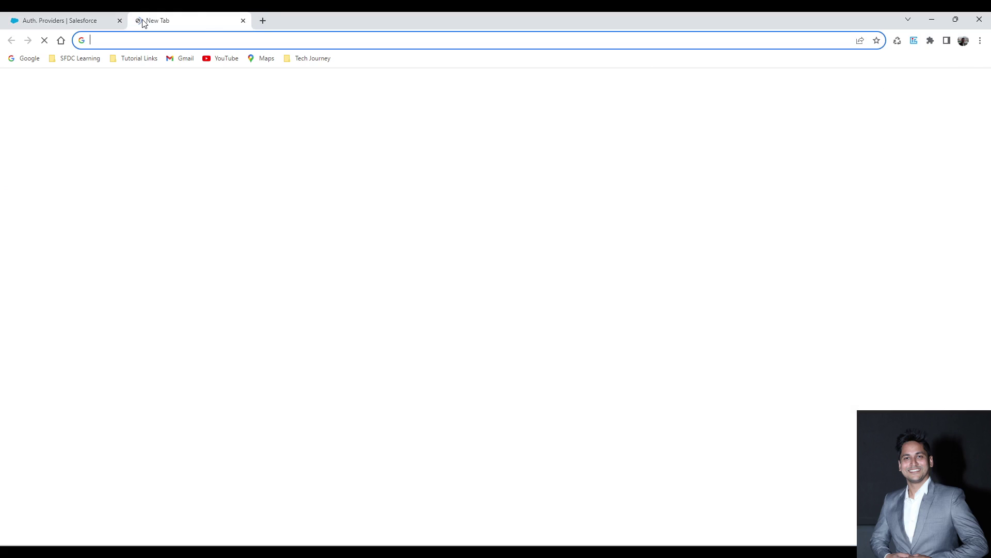
pyautogui.write('linkedin ')
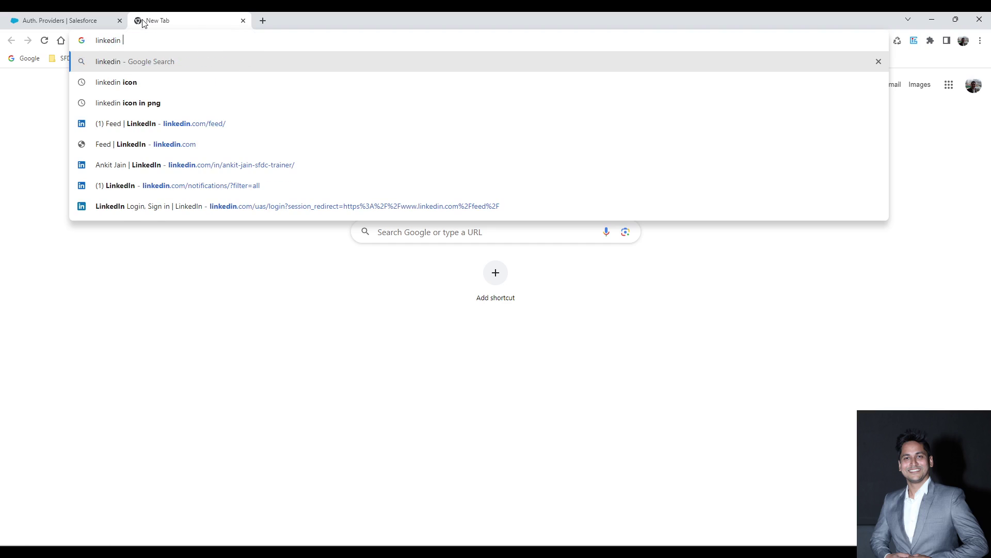
pyautogui.write('png image')
pyautogui.press('Return')
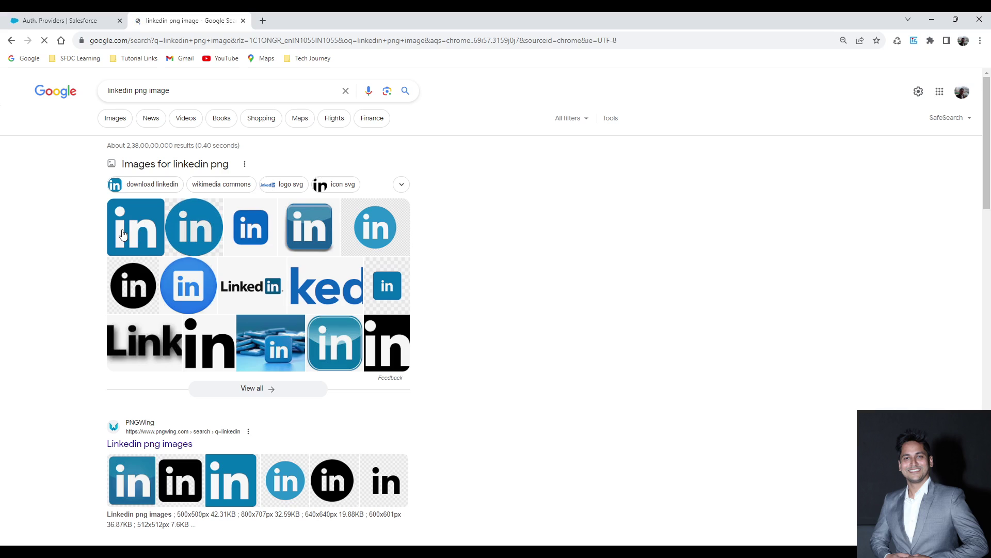
pyautogui.click(123, 234)
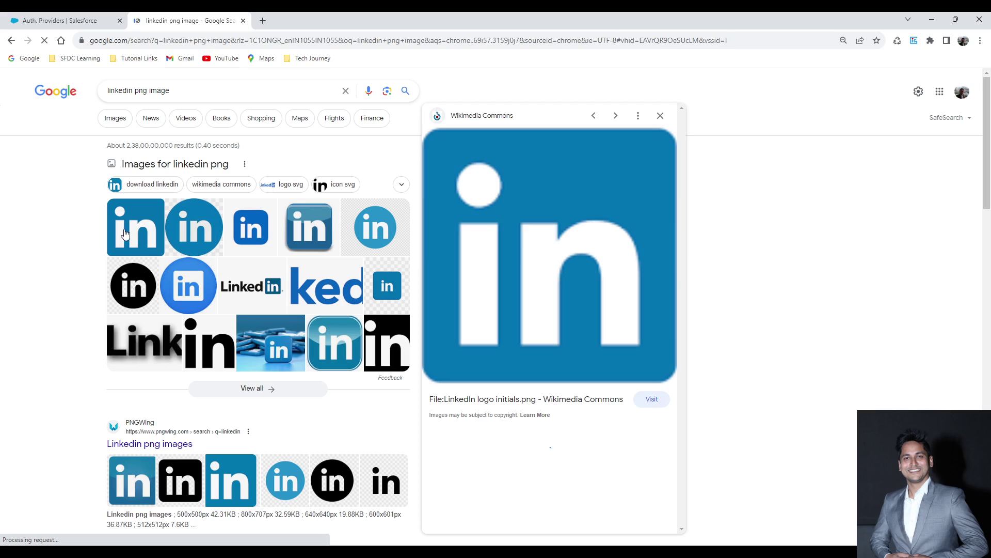
pyautogui.rightClick(525, 192)
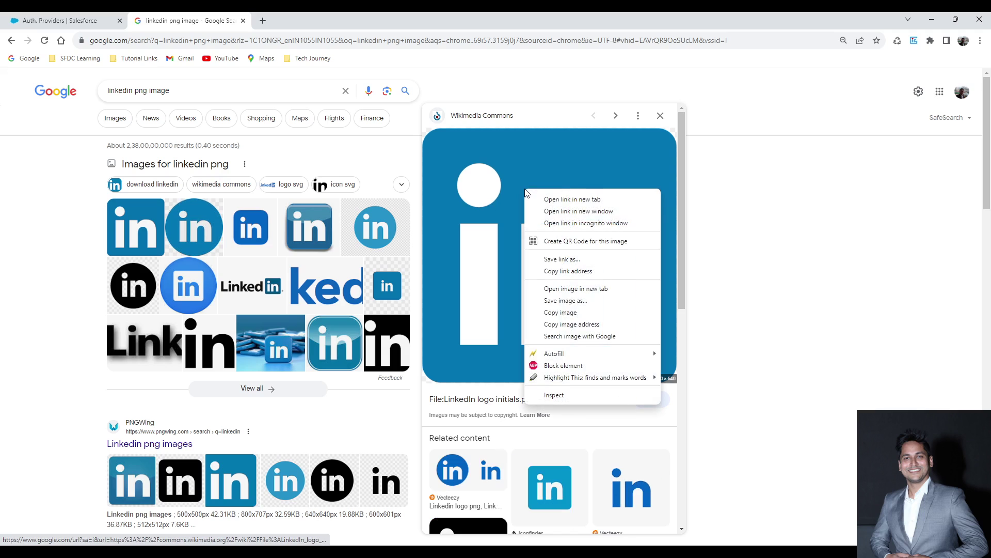
pyautogui.click(579, 326)
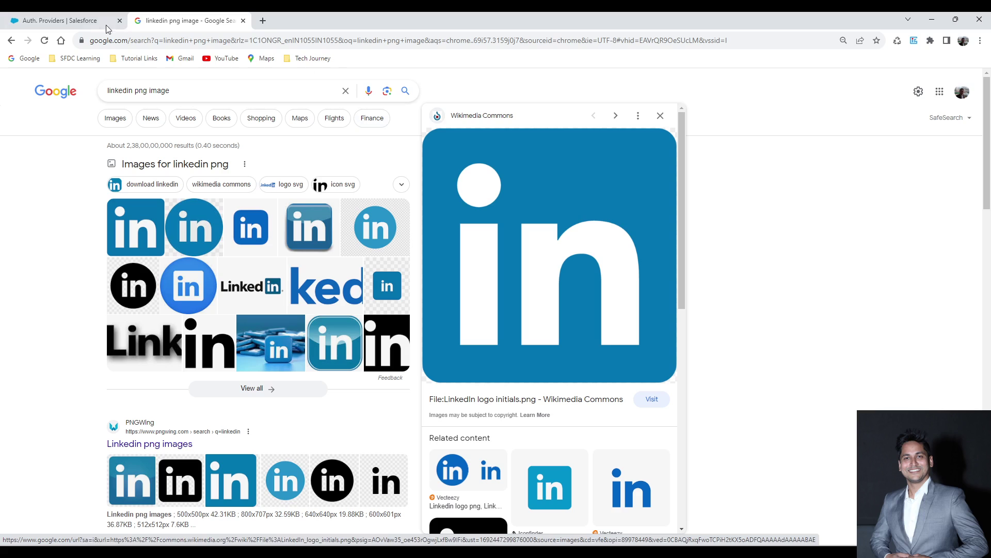
# Step: Return to the auth provider form and paste the copied Wikimedia logo address as the Icon URL
pyautogui.click(59, 20)
pyautogui.click(360, 447)
pyautogui.rightClick(368, 448)
pyautogui.click(385, 339)
pyautogui.press('Tab')
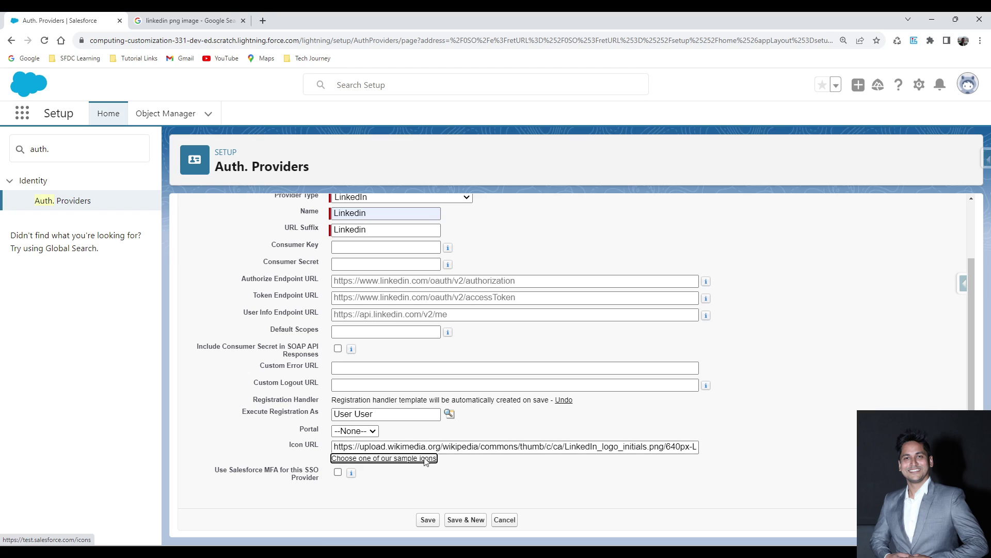
# Step: Open Salesforce's sample icons and copy the icon URL of LinkedIn: Black
pyautogui.click(403, 461)
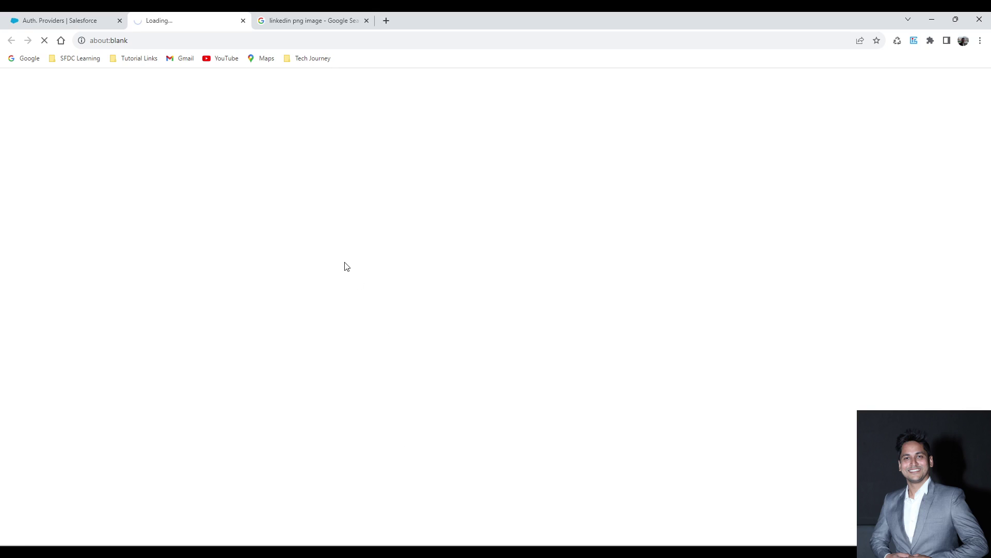
pyautogui.scroll(-3, 76, 429)
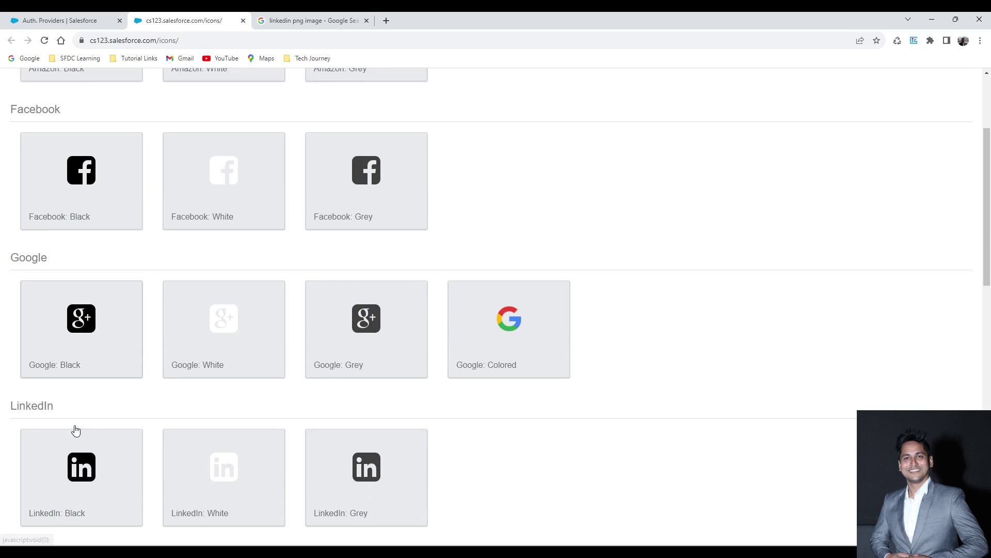
pyautogui.scroll(-2, 85, 467)
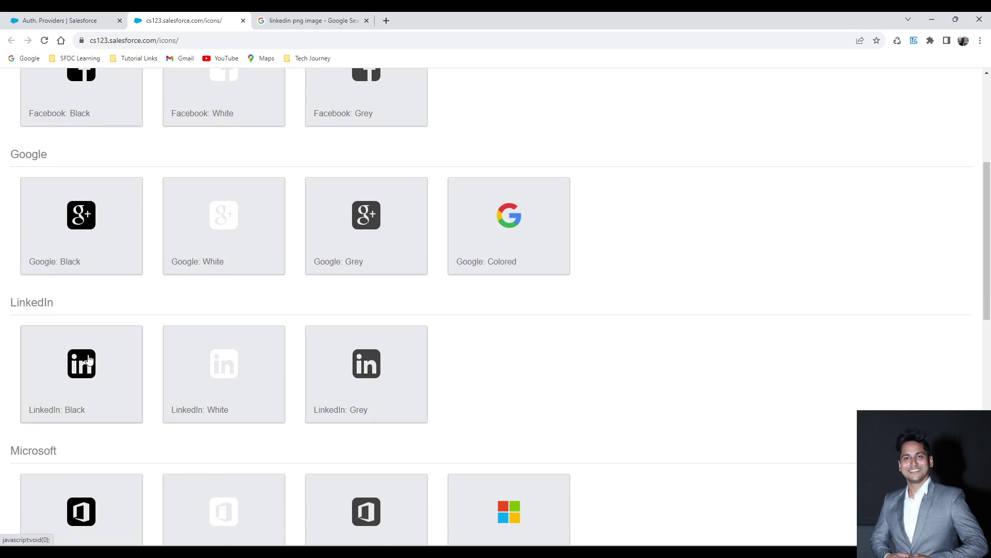
pyautogui.click(89, 360)
pyautogui.moveTo(496, 277); pyautogui.dragTo(305, 281)
pyautogui.hotkey('ctrl', 'c')
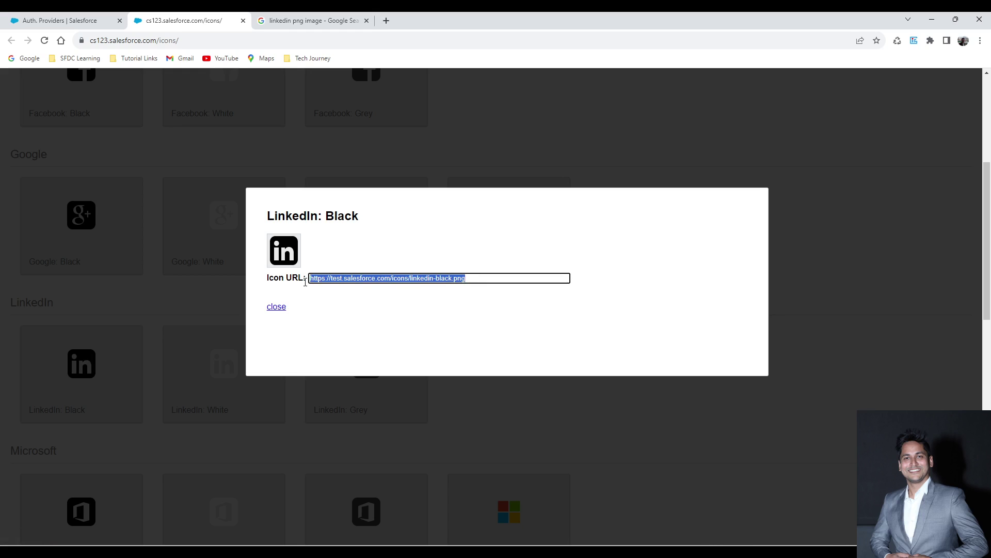
pyautogui.click(270, 308)
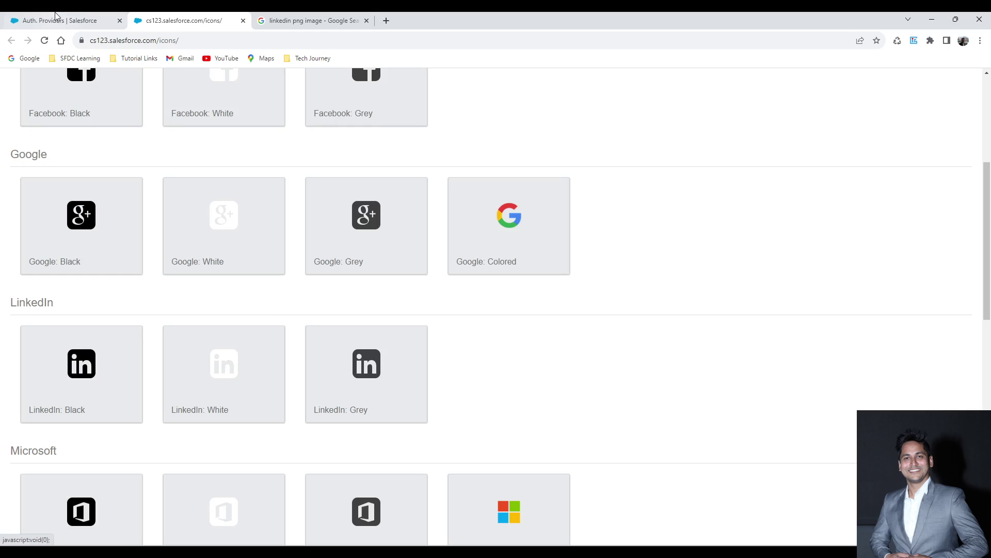
pyautogui.hotkey('ctrl', 'shift', 'Tab')
pyautogui.click(400, 446)
pyautogui.hotkey('ctrl', 'a')
pyautogui.hotkey('ctrl', 'v')
pyautogui.click(527, 475)
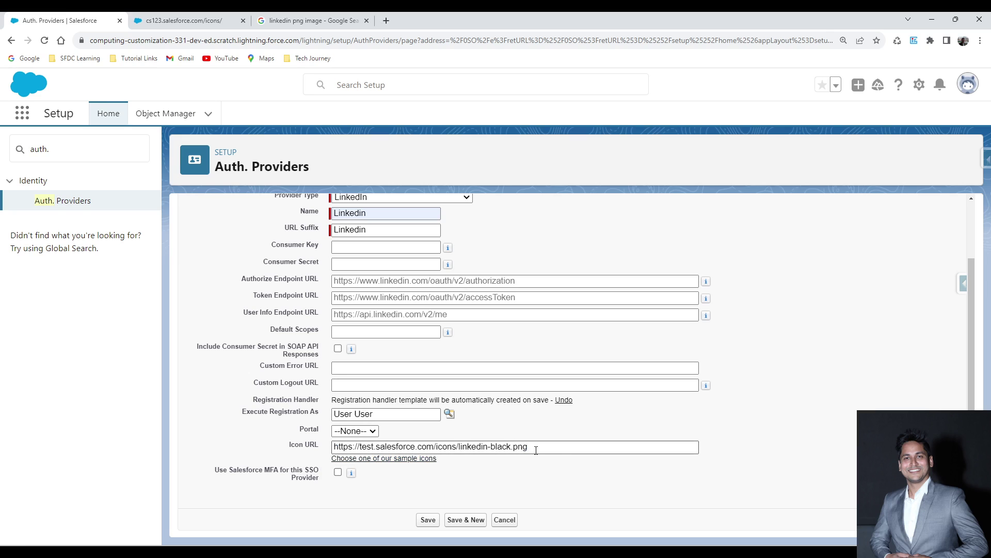
pyautogui.click(428, 519)
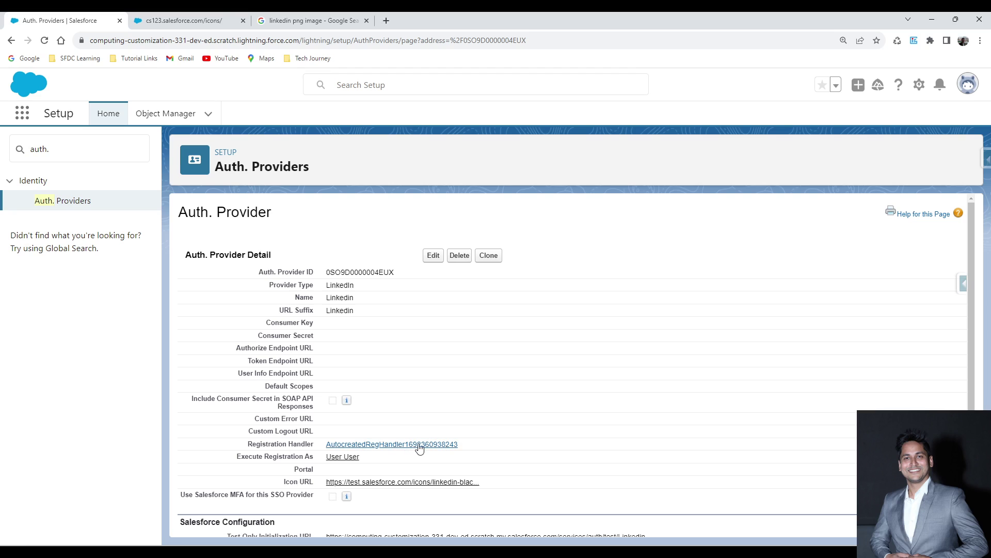
# Step: Open the auto-created registration handler Apex class from the LinkedIn provider's details for editing
pyautogui.moveTo(464, 443); pyautogui.dragTo(334, 441)
pyautogui.scroll(-2, 369, 442)
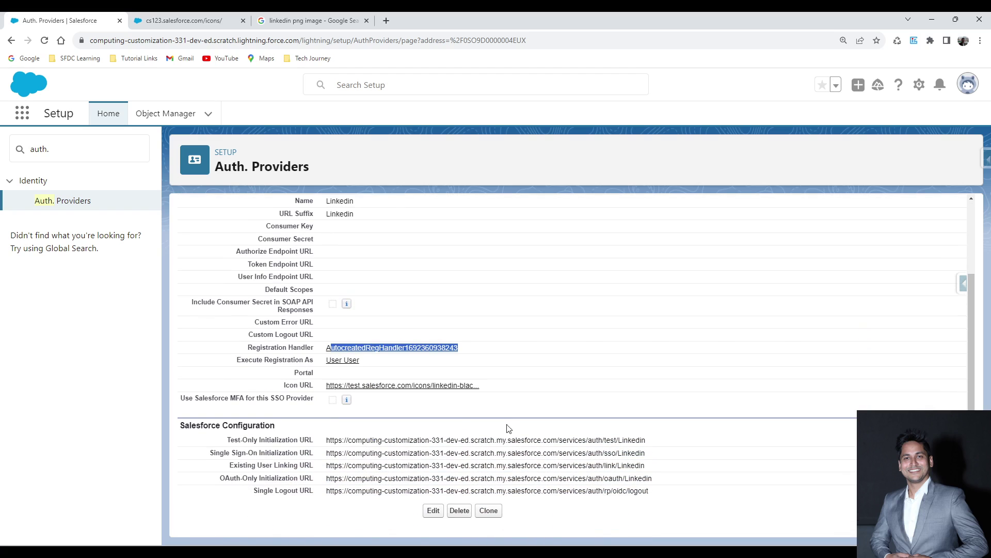
pyautogui.click(434, 349)
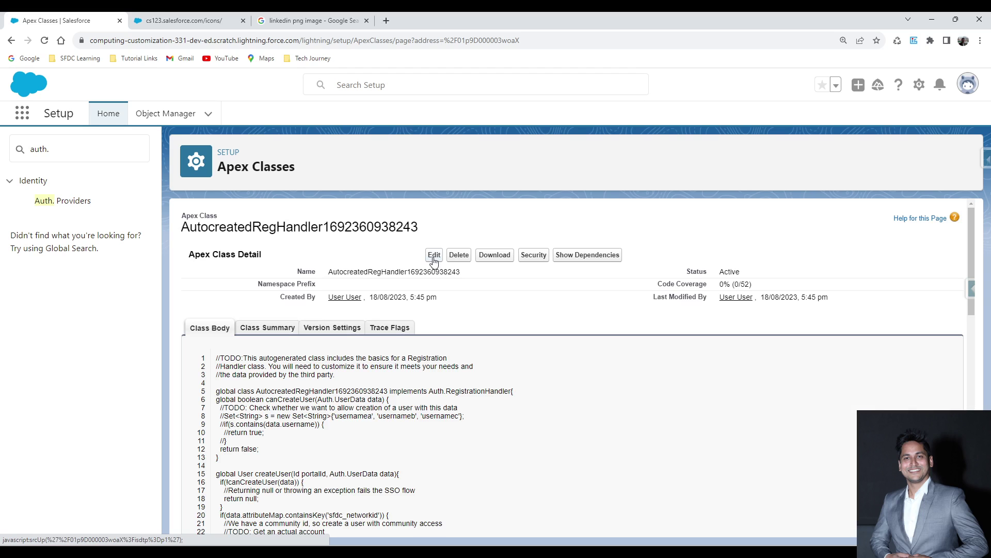
pyautogui.click(434, 255)
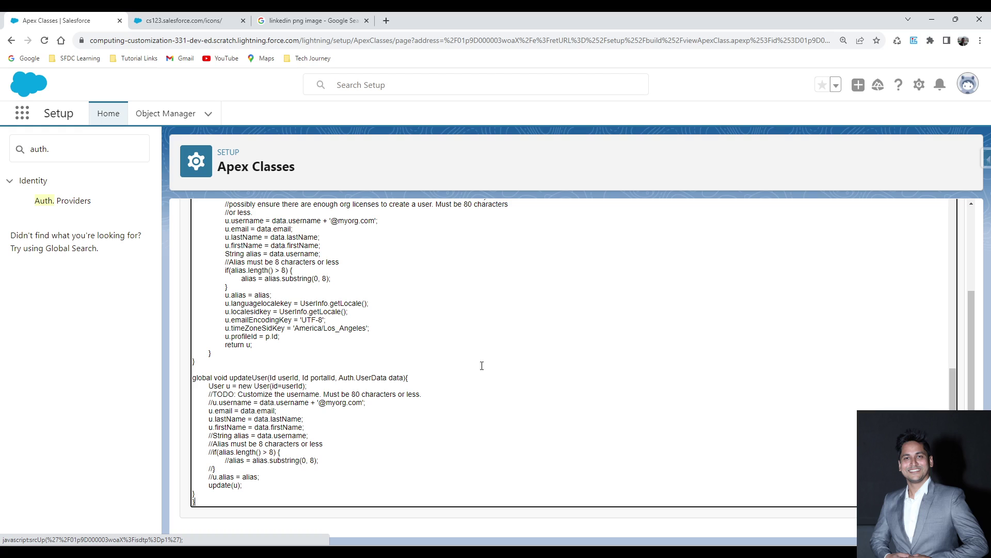
pyautogui.scroll(15, 482, 366)
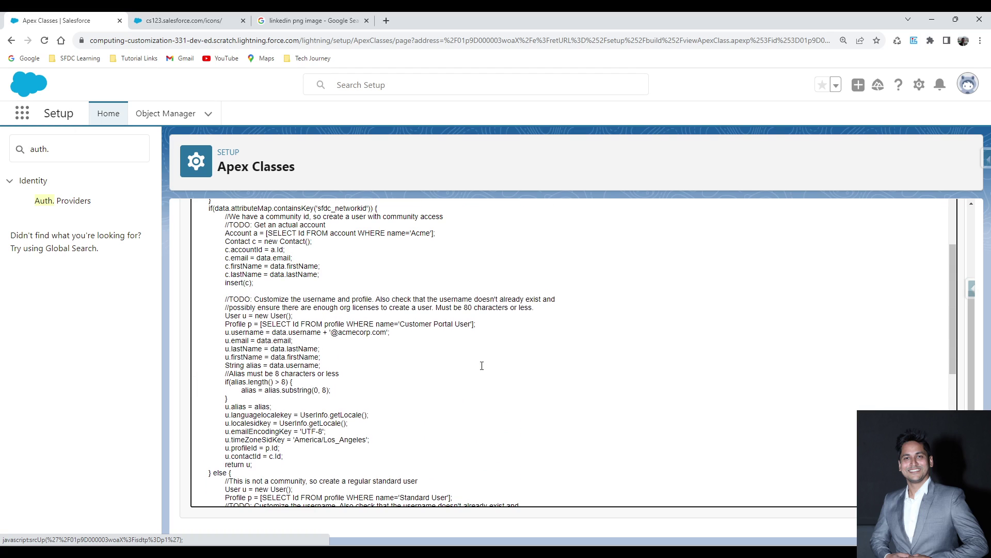
# Step: Delete the canCreateUser method from the registration handler class and the if-block in createUser that calls it
pyautogui.scroll(6, 482, 366)
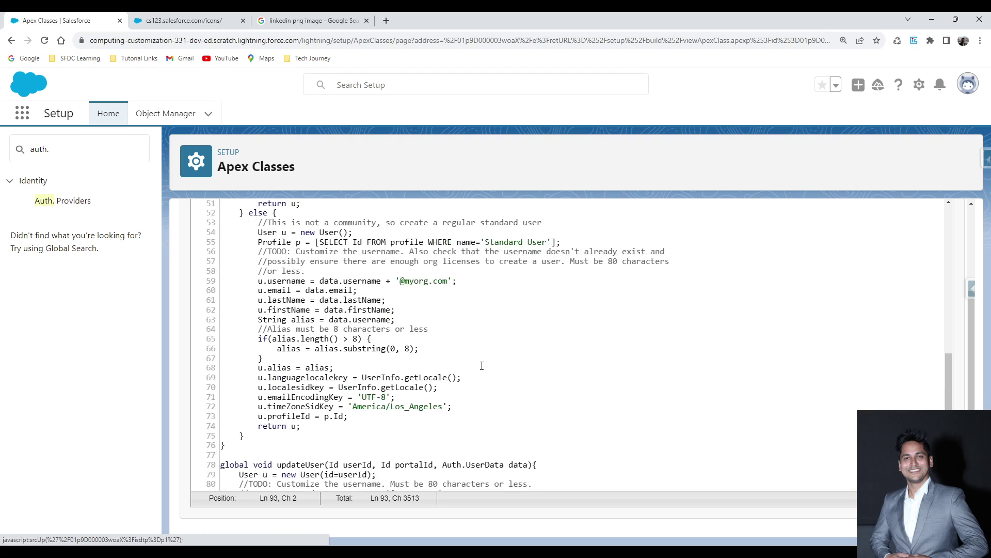
pyautogui.scroll(6, 481, 365)
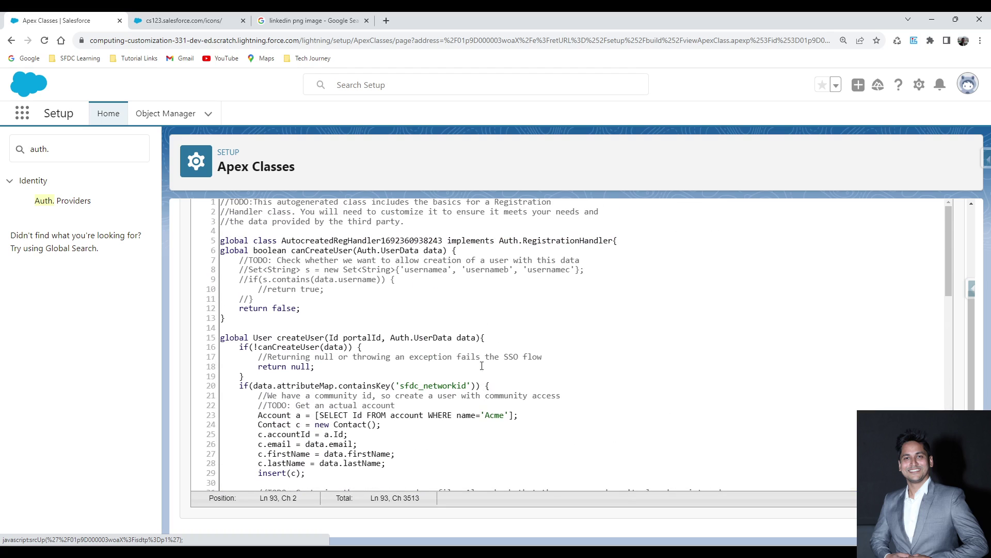
pyautogui.moveTo(235, 319); pyautogui.dragTo(213, 254)
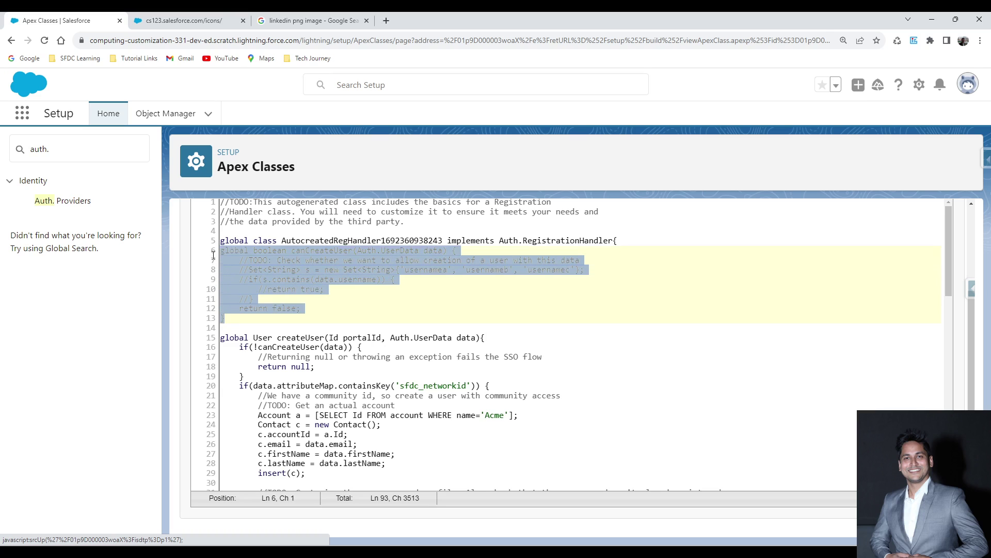
pyautogui.press('BackSpace')
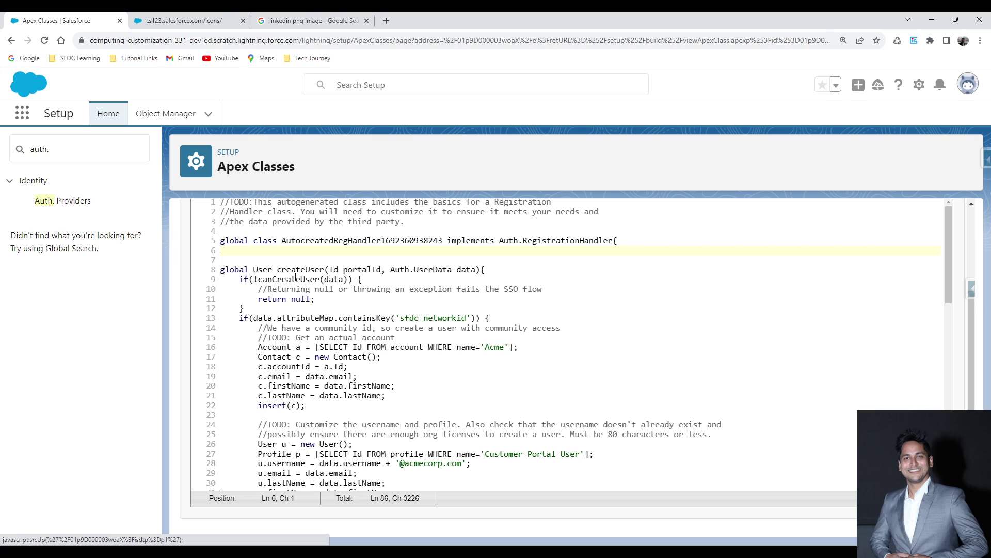
pyautogui.moveTo(253, 307); pyautogui.dragTo(212, 282)
pyautogui.press('BackSpace')
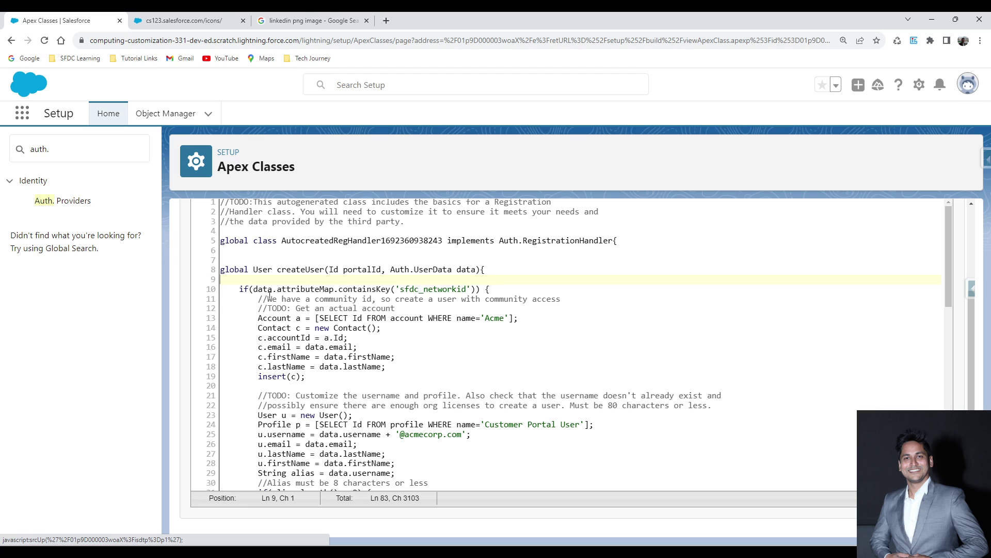
# Step: Remove the sfdc_networkid community branch and the surrounding else braces in createUser, keeping only the standard user code
pyautogui.moveTo(240, 289); pyautogui.dragTo(247, 392)
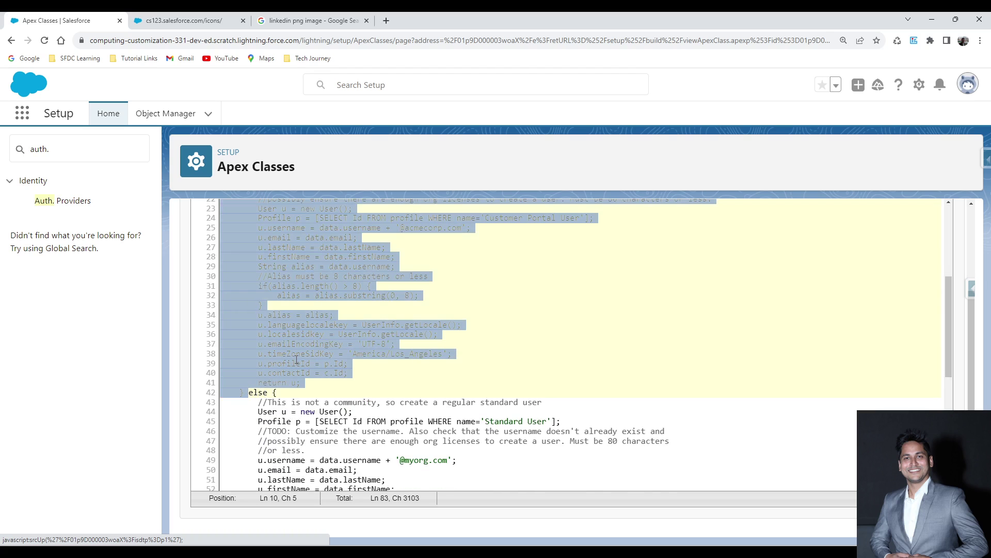
pyautogui.press('BackSpace')
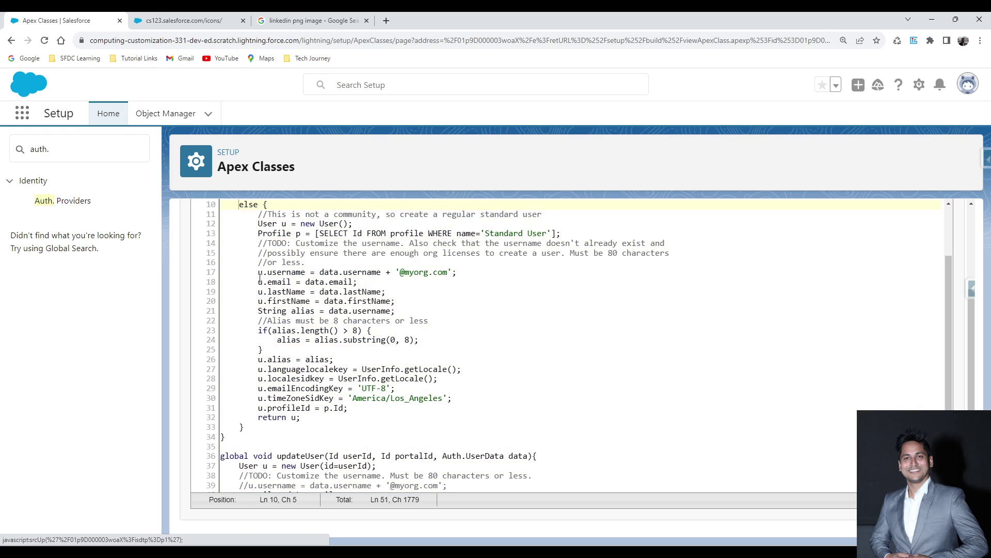
pyautogui.moveTo(272, 205); pyautogui.dragTo(232, 300)
pyautogui.press('BackSpace')
pyautogui.scroll(-3, 240, 362)
pyautogui.moveTo(257, 372); pyautogui.dragTo(225, 371)
pyautogui.press('BackSpace')
# Step: Review the createUser method's signature, its parameters, the Standard User profile query and the username comment
pyautogui.scroll(5, 339, 309)
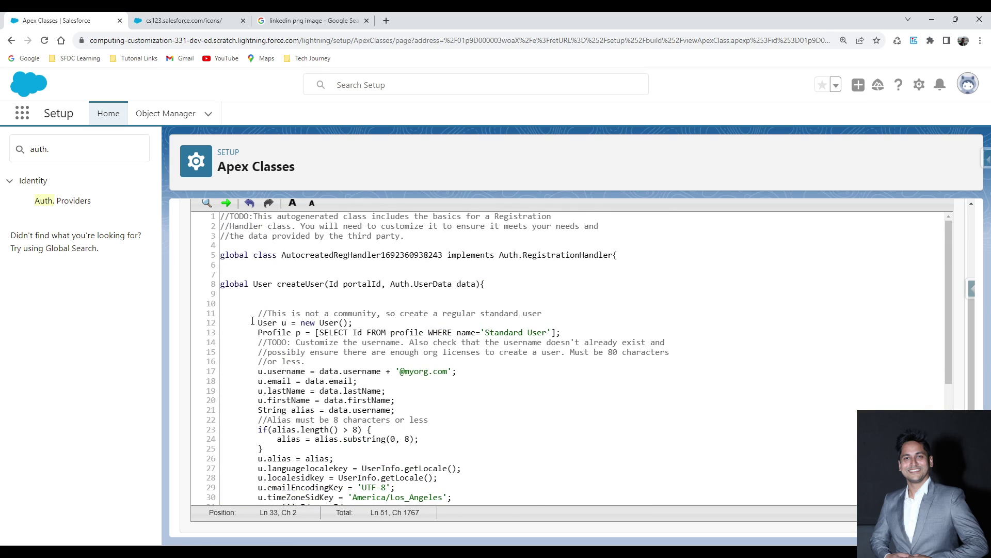
pyautogui.doubleClick(305, 283)
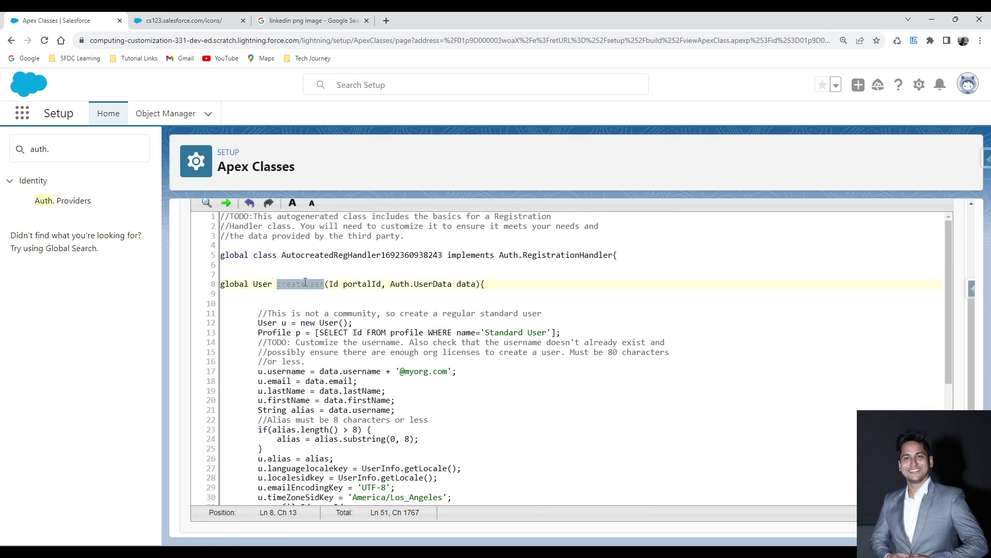
pyautogui.doubleClick(352, 283)
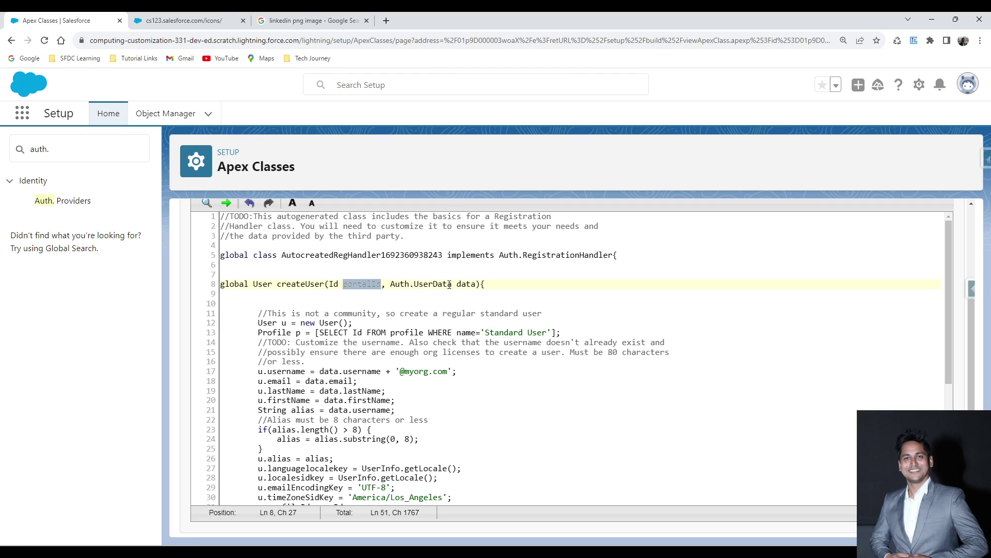
pyautogui.scroll(-2, 318, 344)
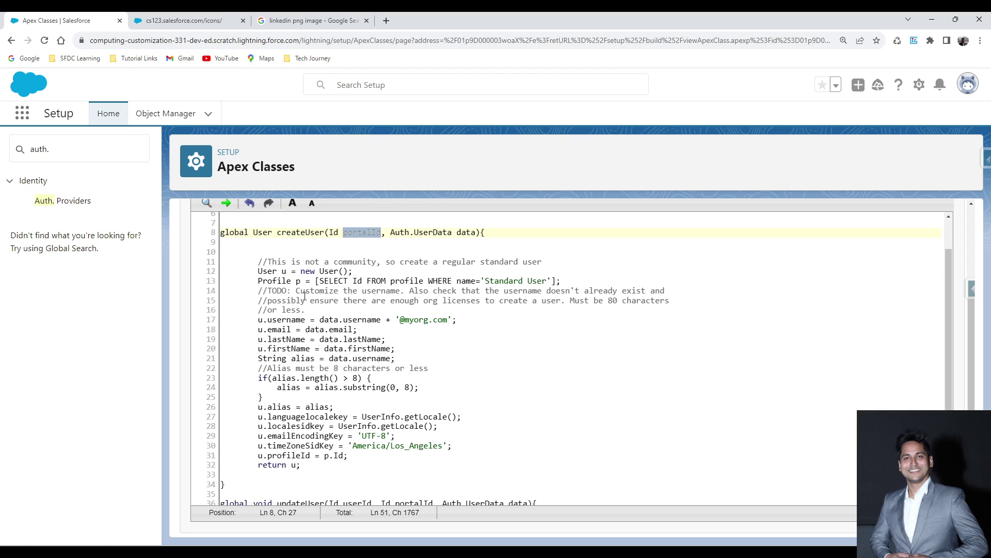
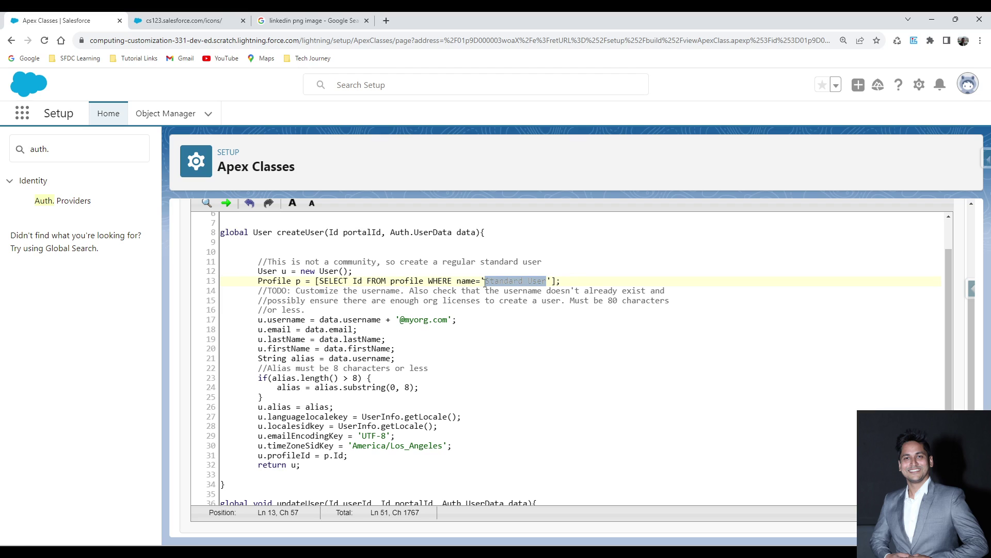
pyautogui.click(522, 362)
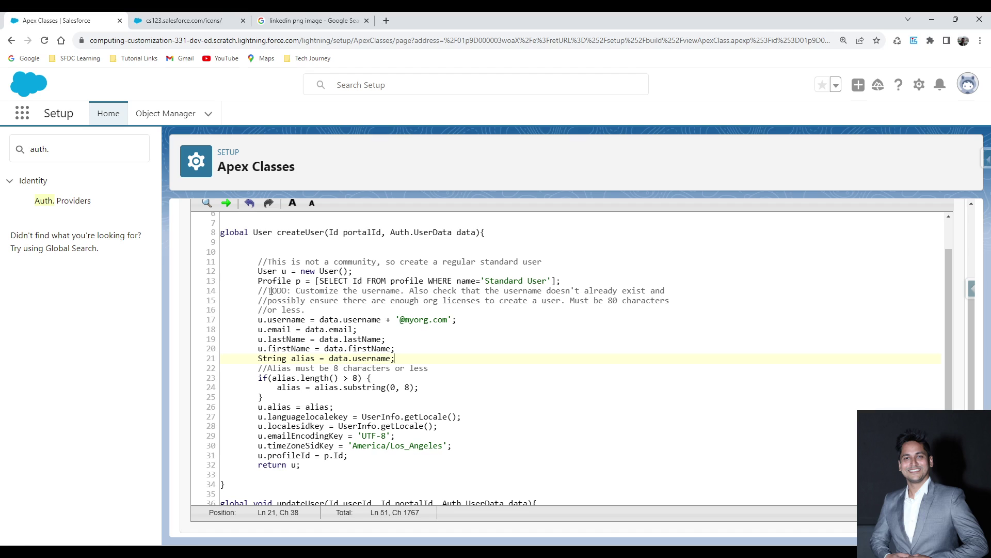
pyautogui.moveTo(255, 291); pyautogui.dragTo(549, 317)
pyautogui.click(575, 322)
# Step: Copy the org name part computing-customization-331 from the page's web address
pyautogui.click(148, 44)
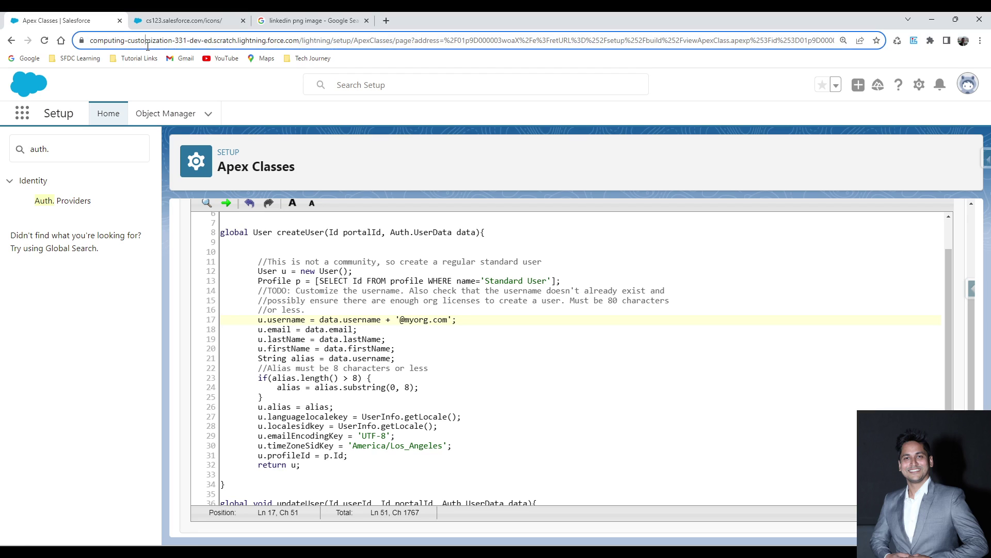
pyautogui.click(162, 42)
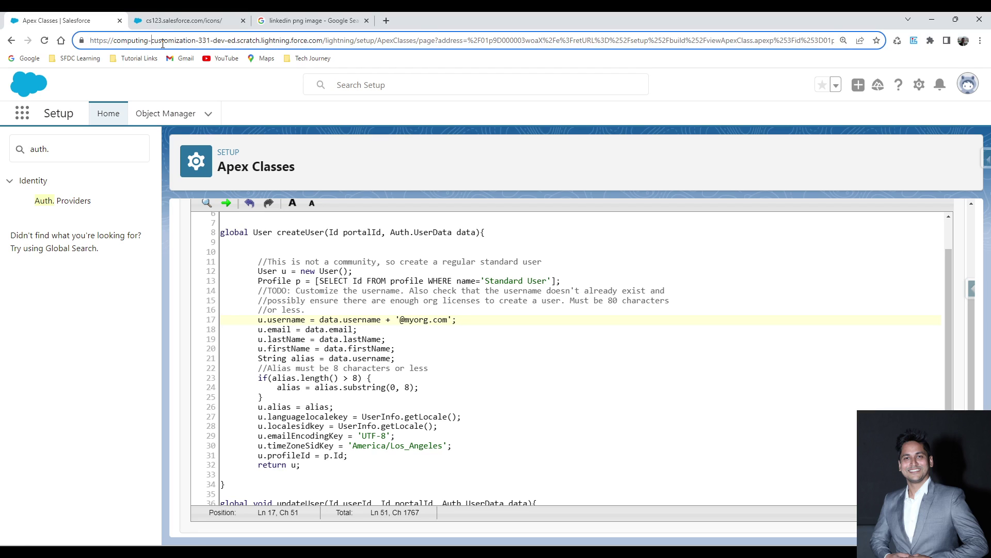
pyautogui.hotkey('ctrl', 'shift', 'Right')
pyautogui.hotkey('ctrl', 'shift', 'Right')
pyautogui.hotkey('ctrl', 'shift', 'Right')
pyautogui.hotkey('shift', 'Left')
pyautogui.hotkey('ctrl', 'c')
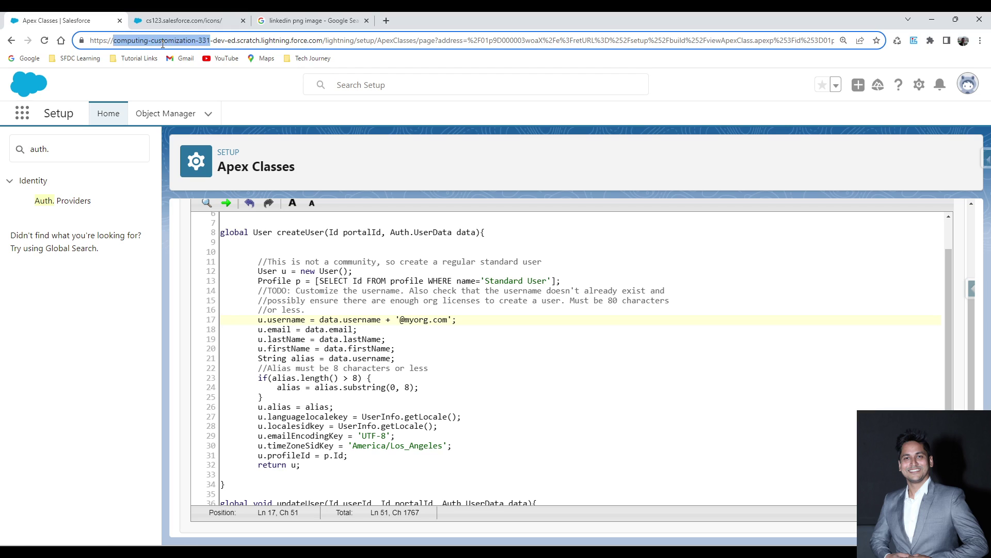
pyautogui.doubleClick(416, 320)
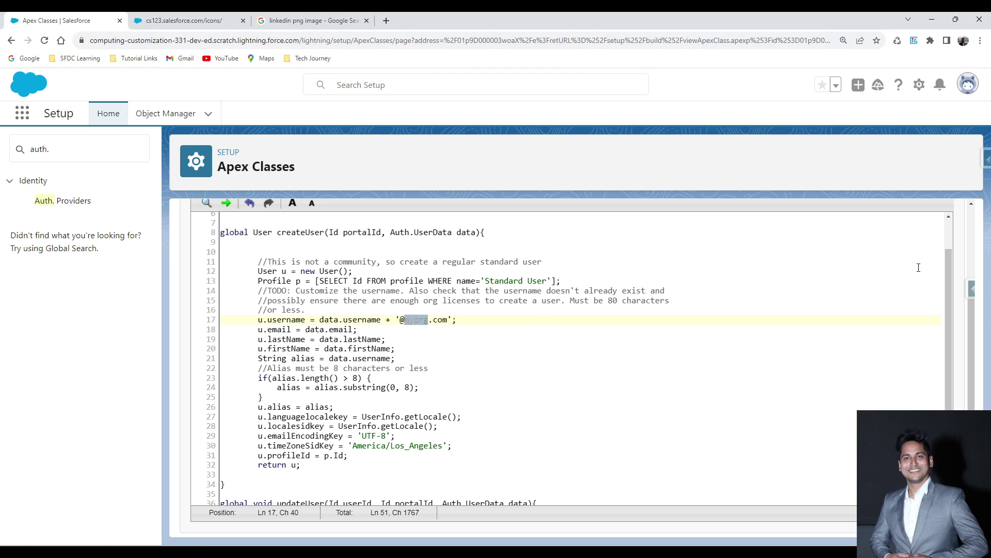
pyautogui.hotkey('ctrl', 'v')
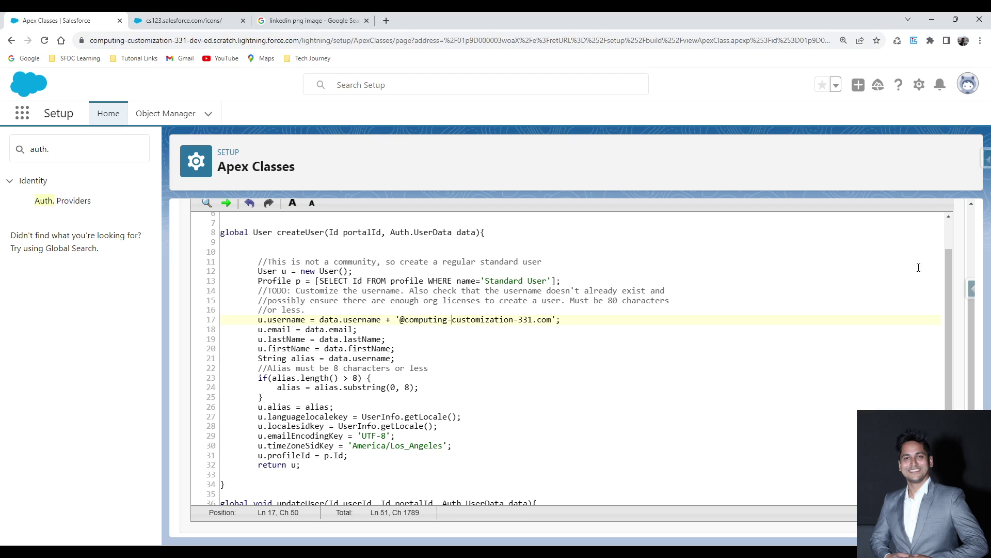
pyautogui.press('BackSpace')
pyautogui.hotkey('ctrl', 'Right')
pyautogui.press('BackSpace')
pyautogui.hotkey('ctrl', 'shift', 'Left')
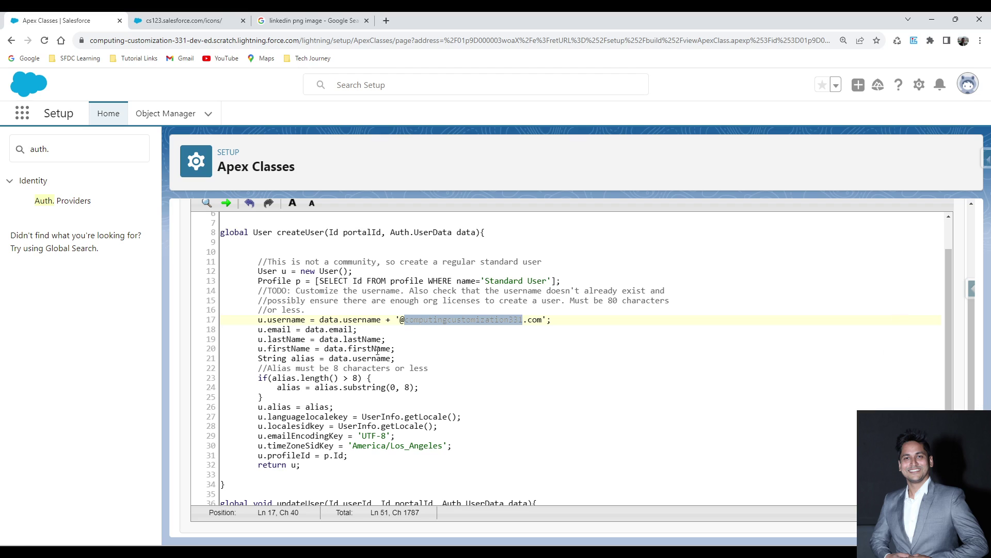
pyautogui.click(367, 328)
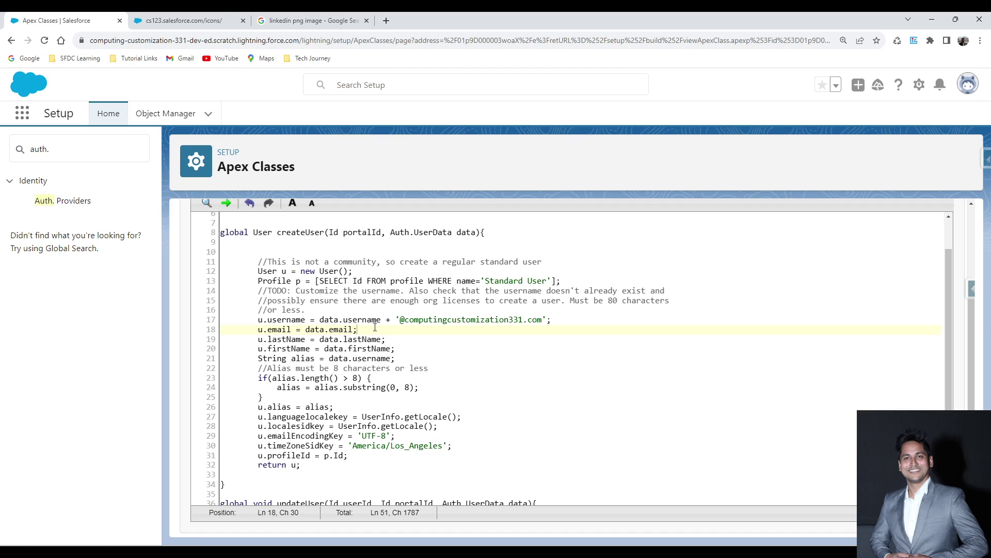
# Step: Change the u.username assignment in createUser to use data.firstName instead of data.username
pyautogui.doubleClick(360, 320)
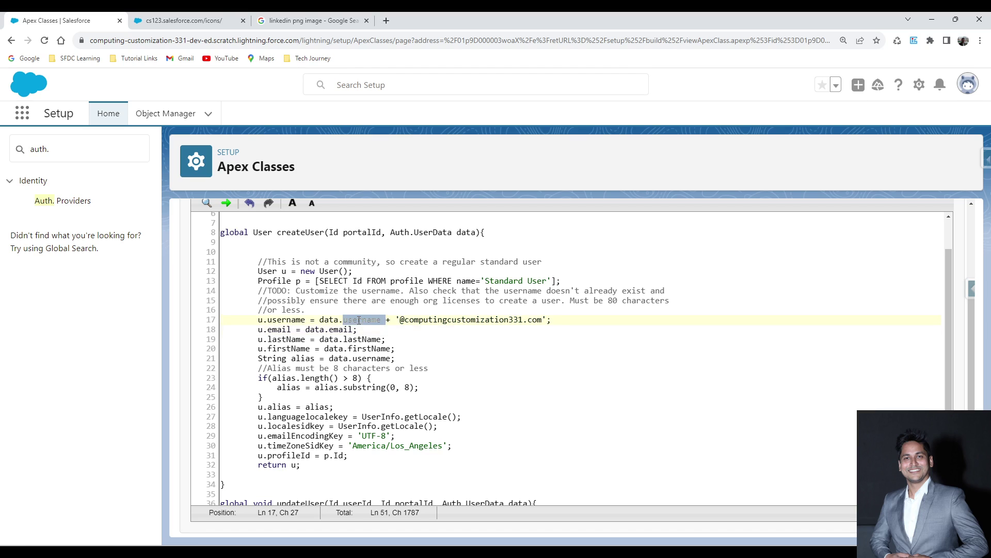
pyautogui.doubleClick(364, 349)
pyautogui.hotkey('ctrl', 'c')
pyautogui.doubleClick(356, 320)
pyautogui.hotkey('ctrl', 'v')
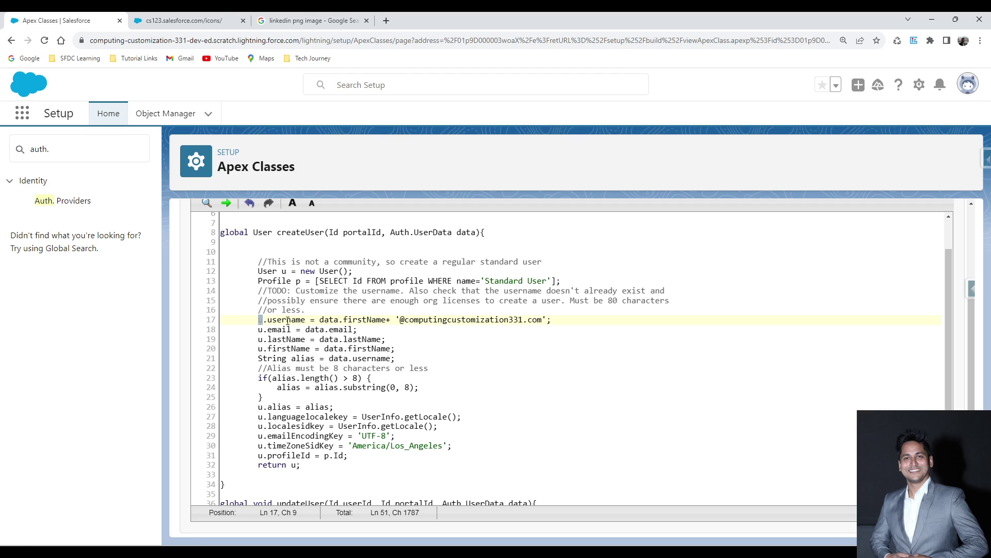
pyautogui.moveTo(259, 319); pyautogui.dragTo(391, 320)
pyautogui.click(396, 351)
# Step: Set the alias string in createUser to data.firstName and check the email, name and alias-length lines
pyautogui.doubleClick(368, 359)
pyautogui.hotkey('ctrl', 'v')
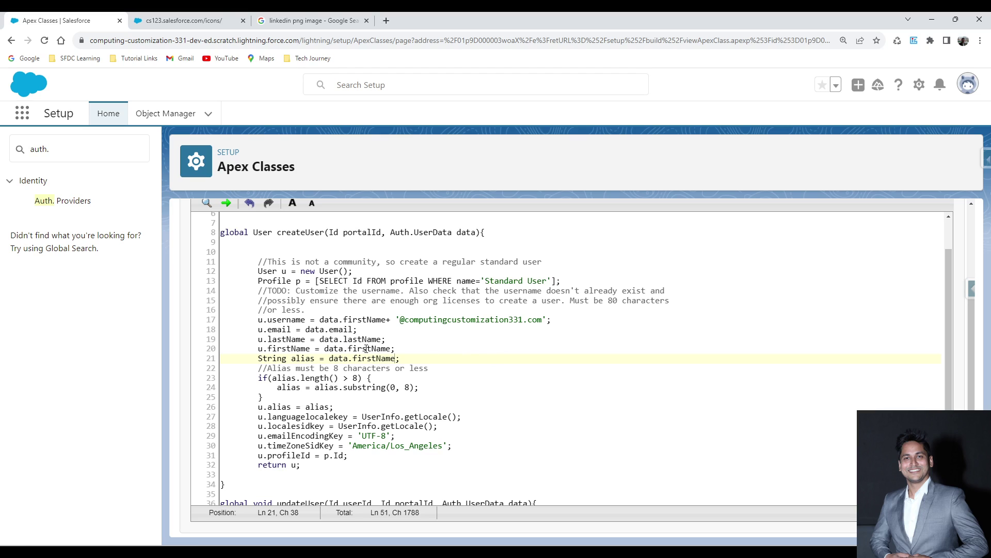
pyautogui.moveTo(258, 329); pyautogui.dragTo(358, 335)
pyautogui.moveTo(250, 339); pyautogui.dragTo(391, 349)
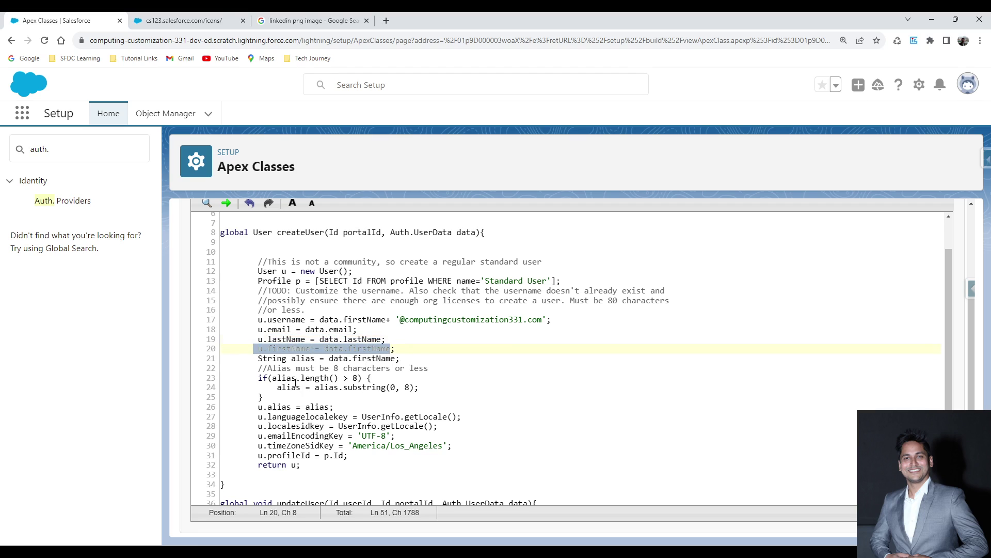
pyautogui.moveTo(282, 394); pyautogui.dragTo(246, 374)
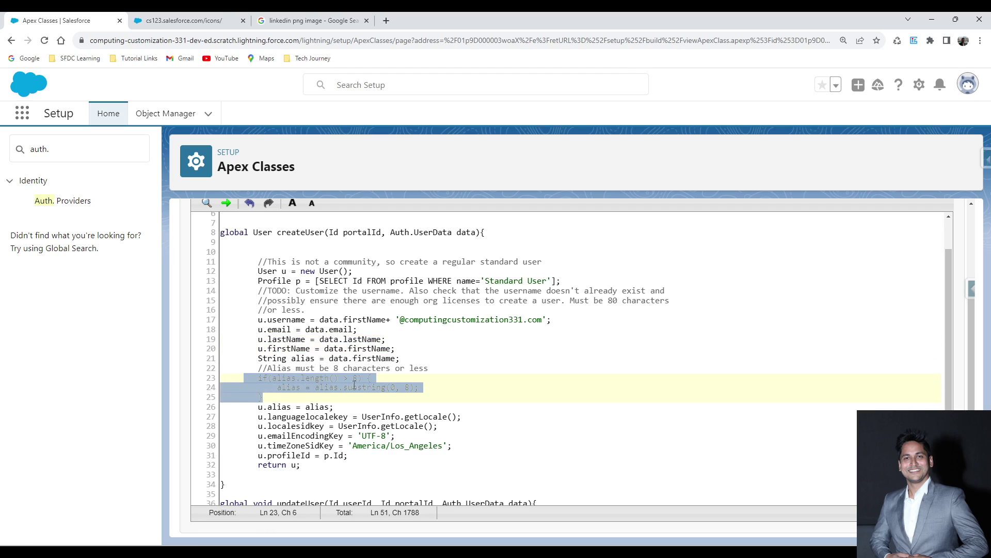
pyautogui.click(455, 361)
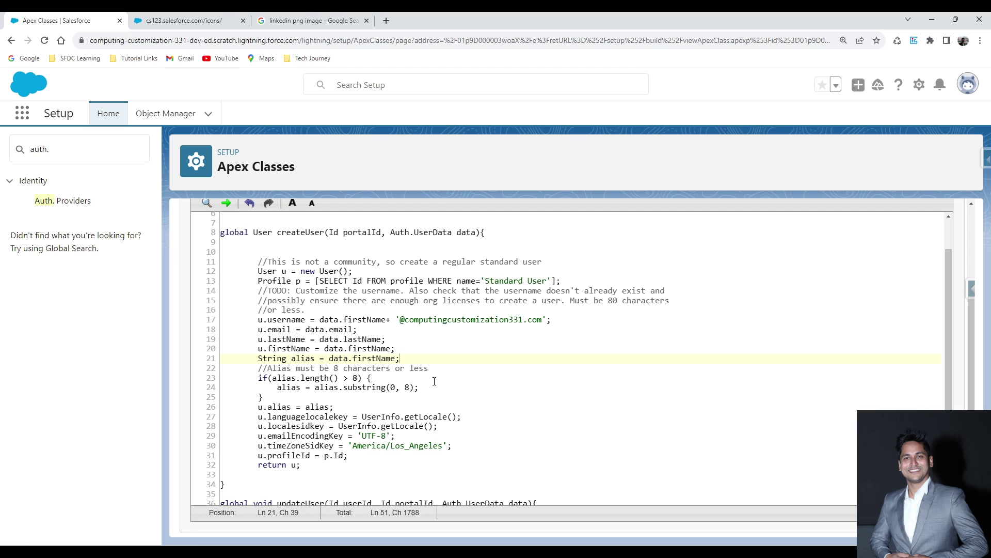
# Step: Set u.languagelocalekey to 'en_US' in place of the UserInfo.getLocale() call
pyautogui.scroll(-1, 434, 381)
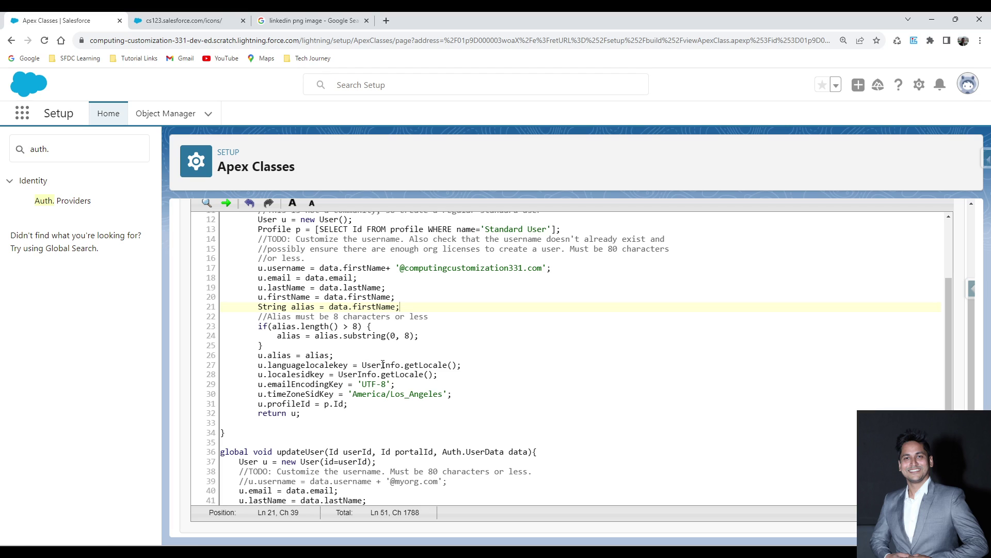
pyautogui.moveTo(362, 364); pyautogui.dragTo(456, 361)
pyautogui.press('BackSpace')
pyautogui.write("'en_US'")
# Step: Copy the 'en_US' value and use it to replace the UserInfo.getLocale() call for u.localesidkey
pyautogui.hotkey('shift', 'Left')
pyautogui.hotkey('shift', 'Left')
pyautogui.hotkey('shift', 'Left')
pyautogui.hotkey('shift', 'Left')
pyautogui.hotkey('shift', 'Left')
pyautogui.hotkey('shift', 'Left')
pyautogui.hotkey('shift', 'Left')
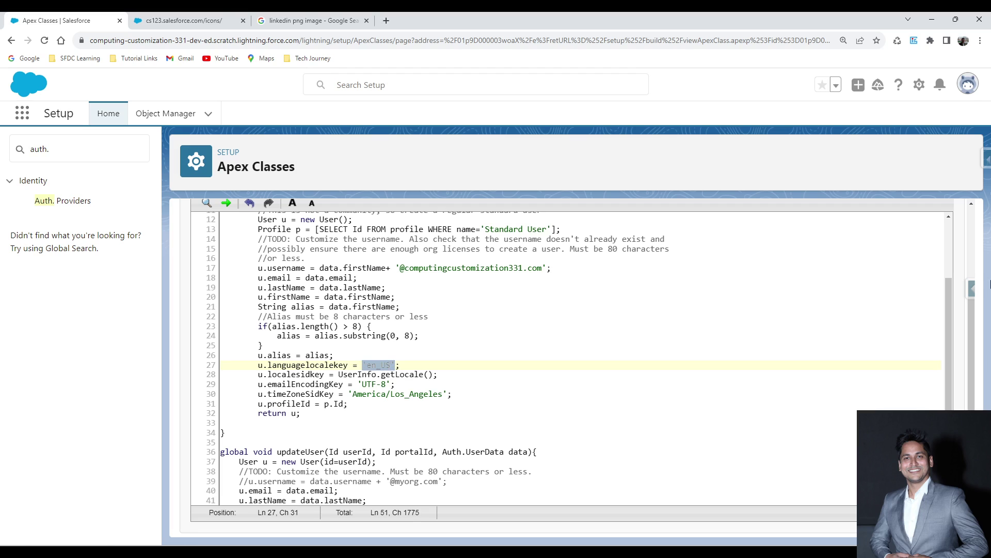
pyautogui.click(338, 374)
pyautogui.hotkey('ctrl', 'shift', 'Right')
pyautogui.hotkey('ctrl', 'shift', 'Right')
pyautogui.hotkey('ctrl', 'shift', 'Right')
pyautogui.hotkey('ctrl', 'shift', 'Right')
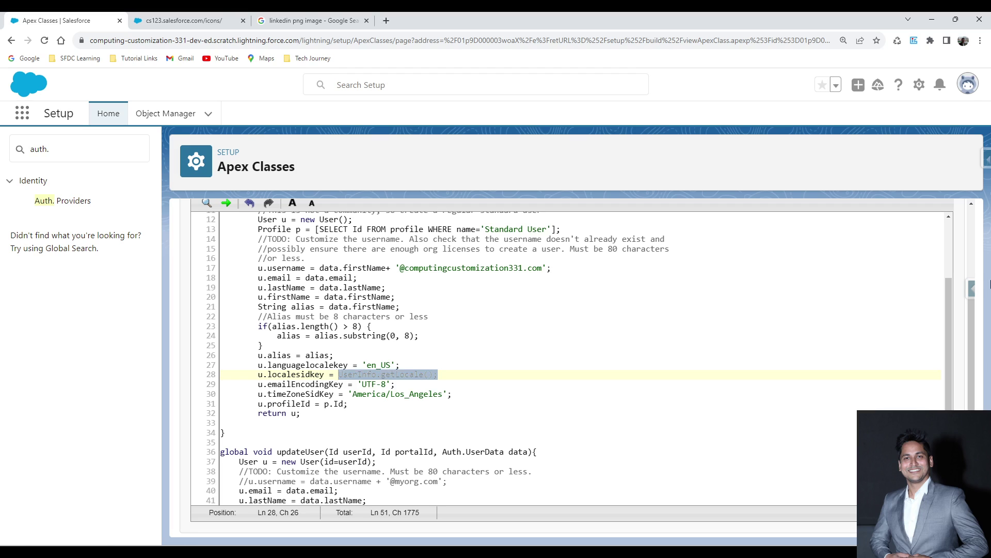
pyautogui.hotkey('shift', 'Left')
pyautogui.hotkey('ctrl', 'v')
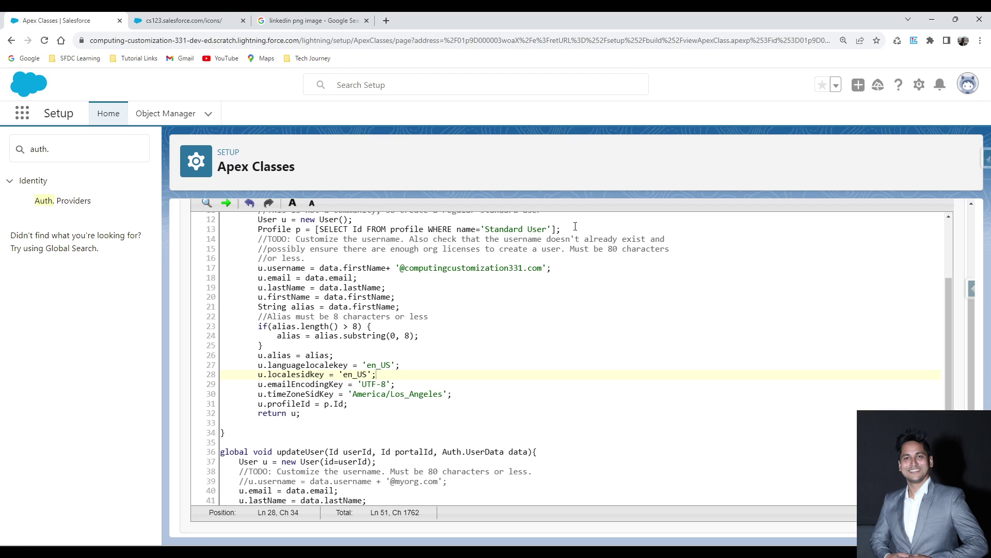
# Step: Review the profile query and the updateUser method, including its email assignment, then return to the start of the class
pyautogui.moveTo(573, 229); pyautogui.dragTo(528, 230)
pyautogui.scroll(-2, 303, 403)
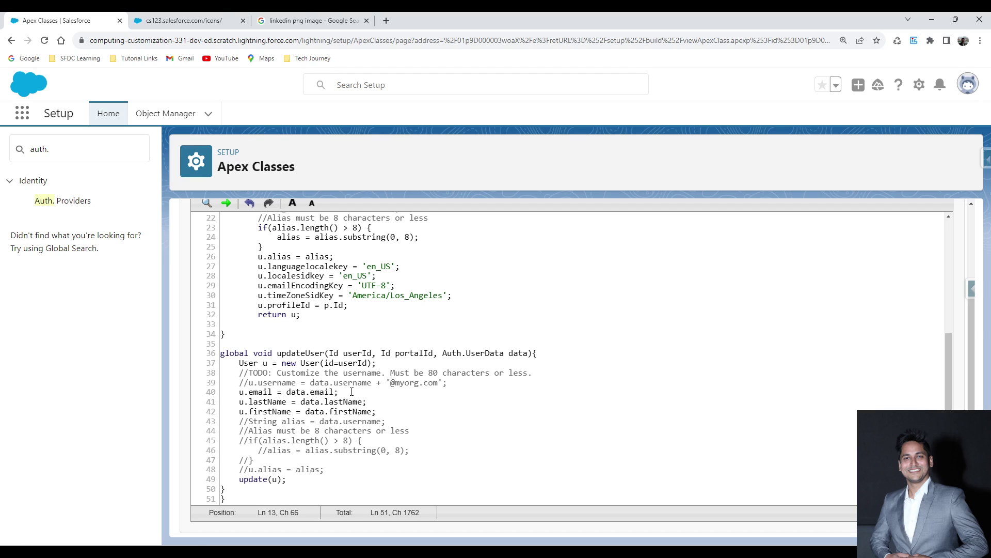
pyautogui.moveTo(343, 392); pyautogui.dragTo(240, 392)
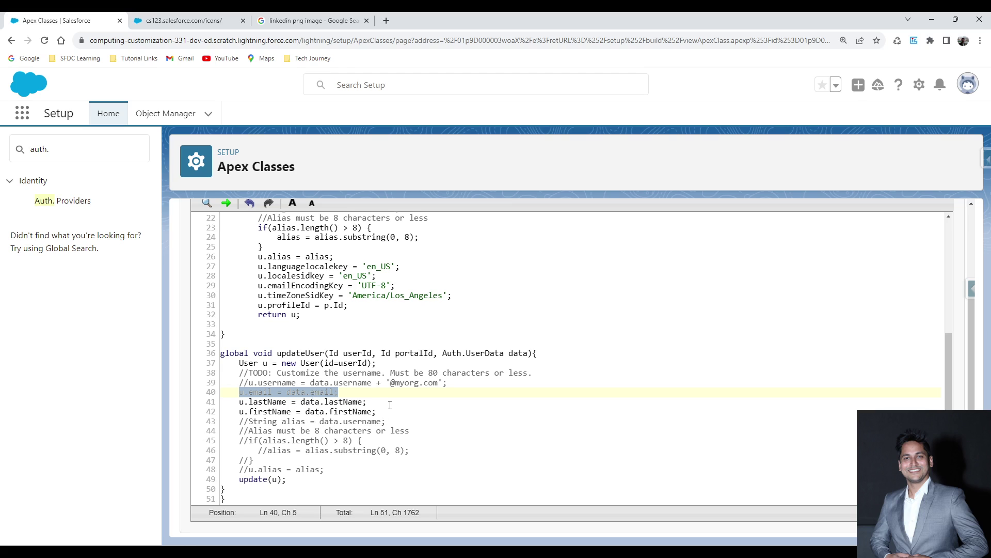
pyautogui.scroll(10, 390, 404)
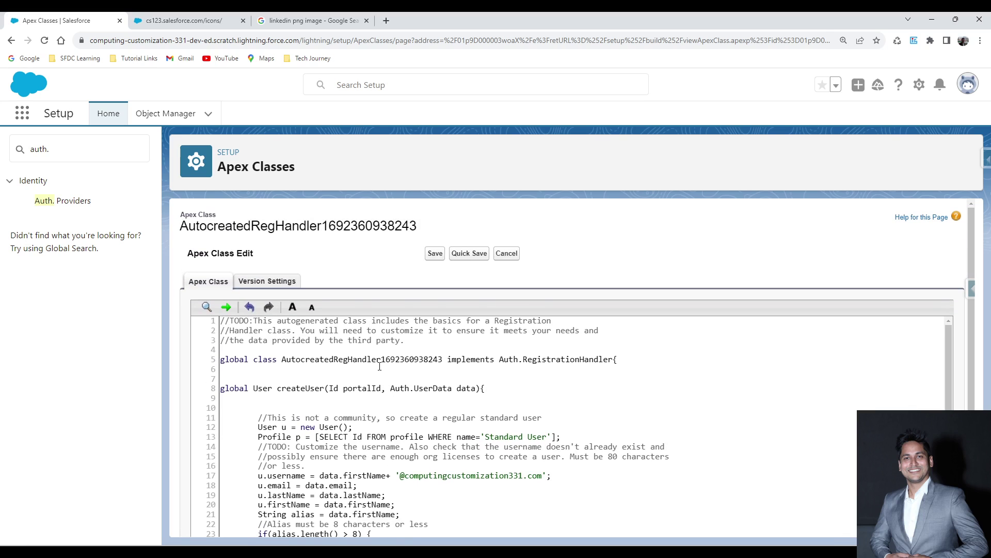
pyautogui.scroll(-10, 303, 369)
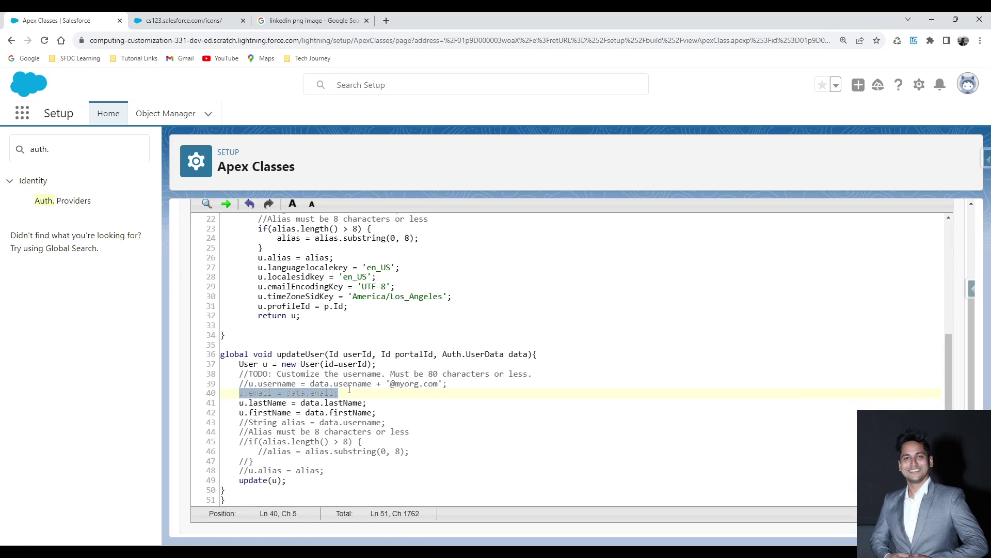
pyautogui.click(478, 378)
pyautogui.scroll(10, 477, 378)
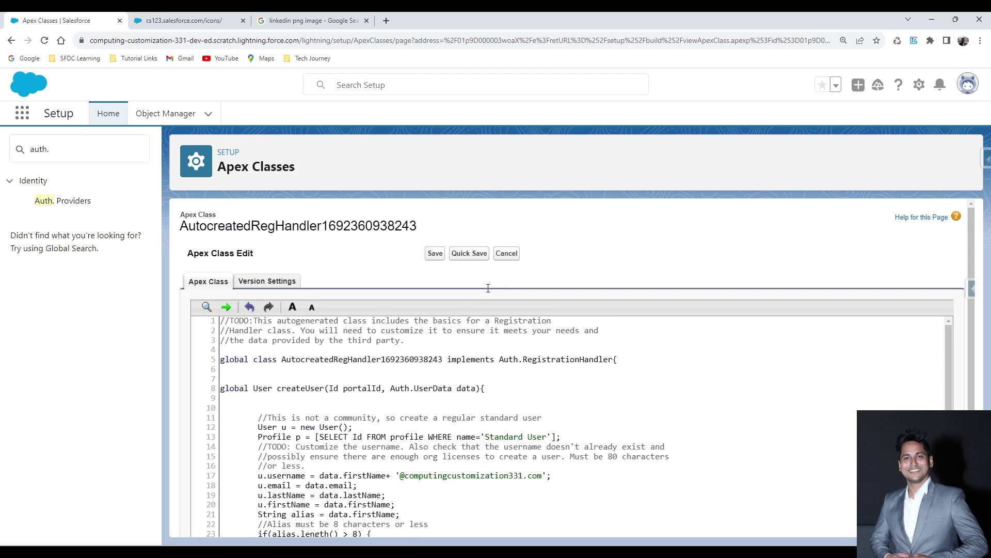
# Step: Save the edited registration handler class and review the createUser code in its saved body
pyautogui.click(436, 255)
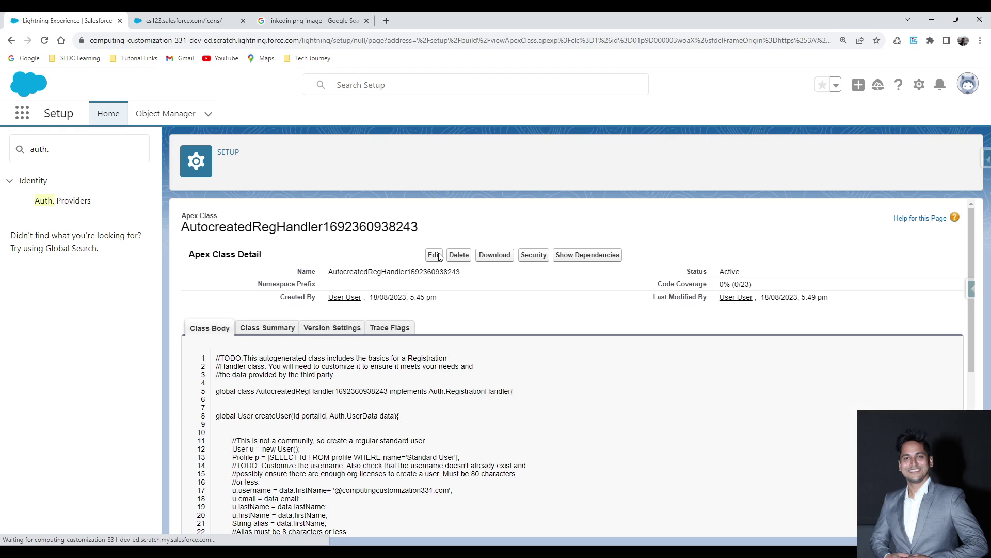
pyautogui.scroll(-2, 351, 367)
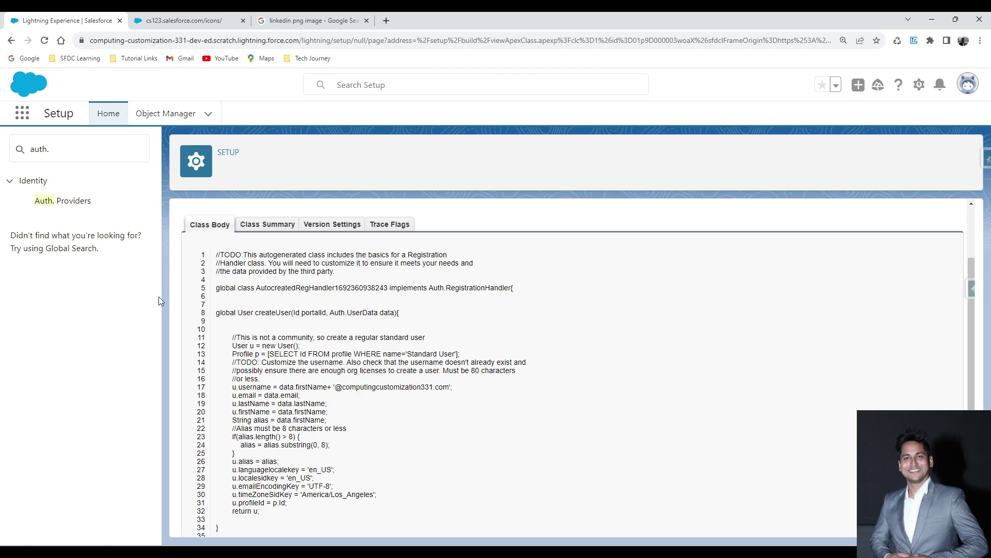
# Step: Find the My Domain setup page and locate its Authentication Configuration section
pyautogui.click(85, 149)
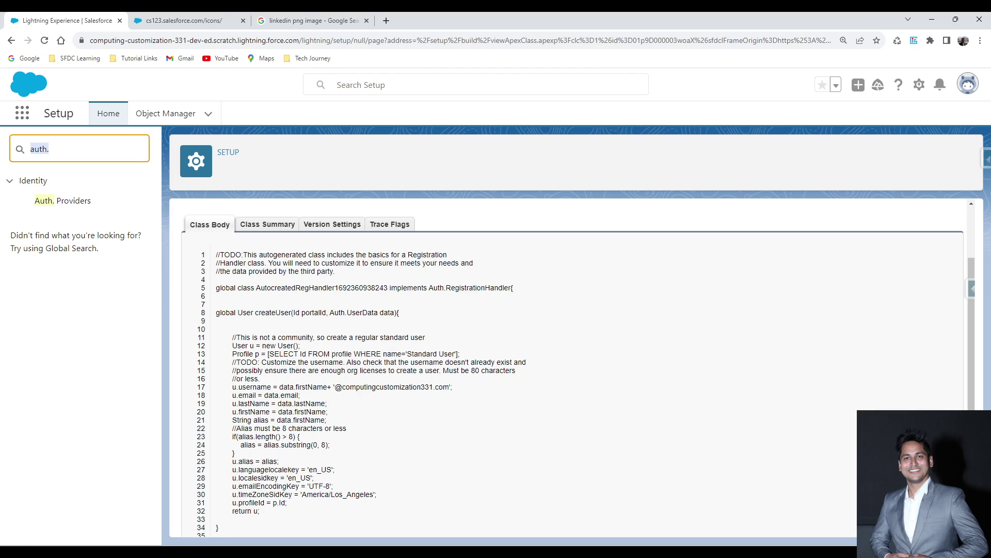
pyautogui.write('My domain')
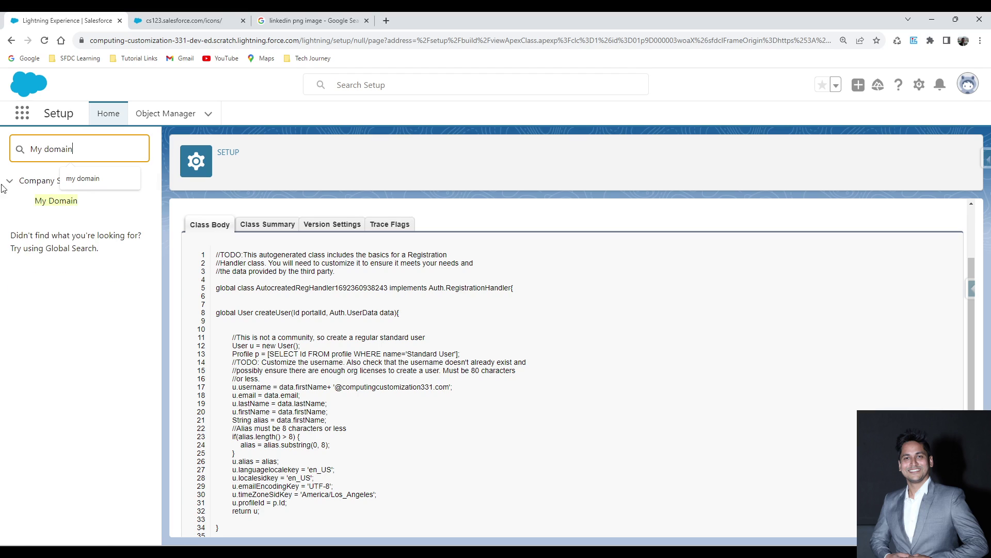
pyautogui.click(56, 201)
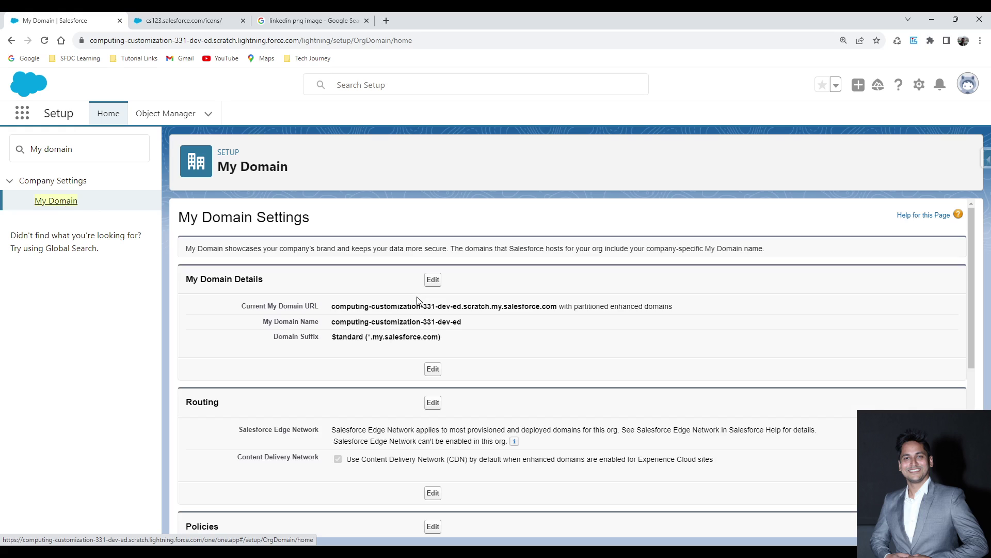
pyautogui.scroll(-5, 419, 302)
pyautogui.scroll(-1, 417, 303)
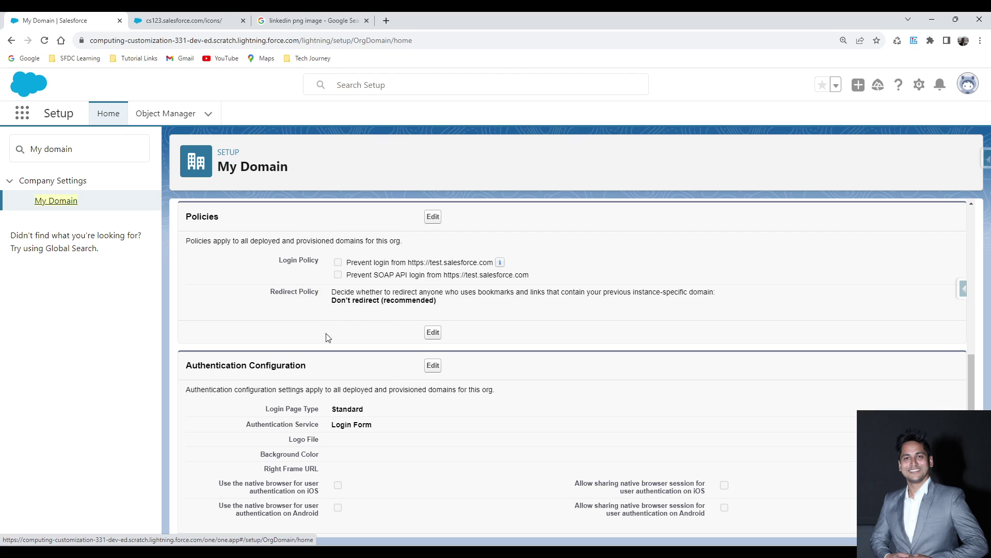
pyautogui.moveTo(310, 366); pyautogui.dragTo(184, 376)
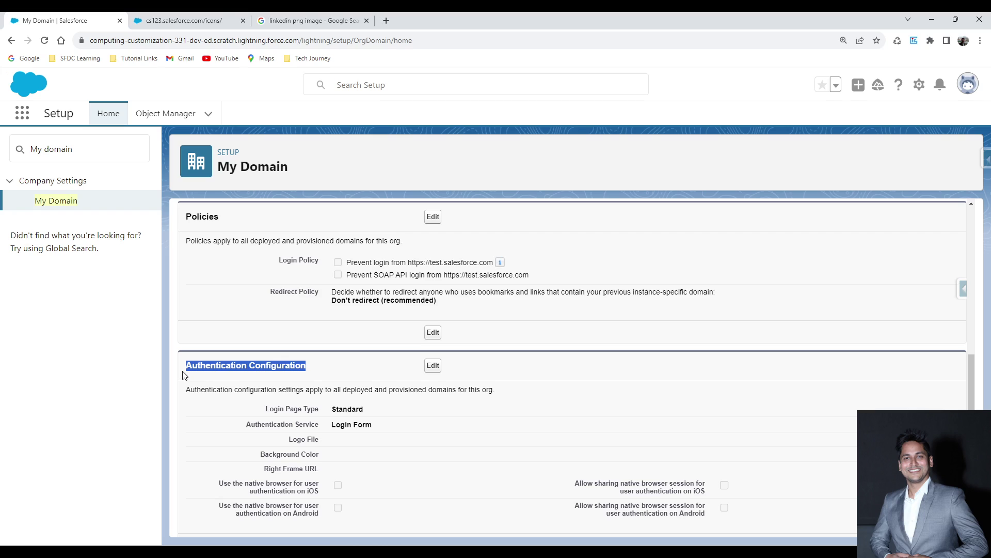
pyautogui.click(364, 366)
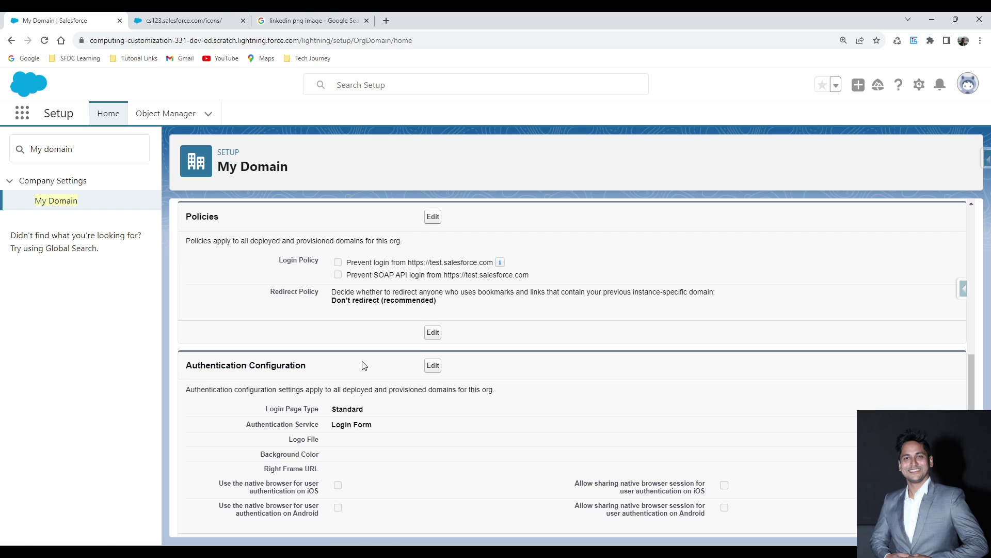
# Step: Enable Linkedin as an authentication service alongside Login Form, save the configuration, and check the Authentication Service entries
pyautogui.click(433, 366)
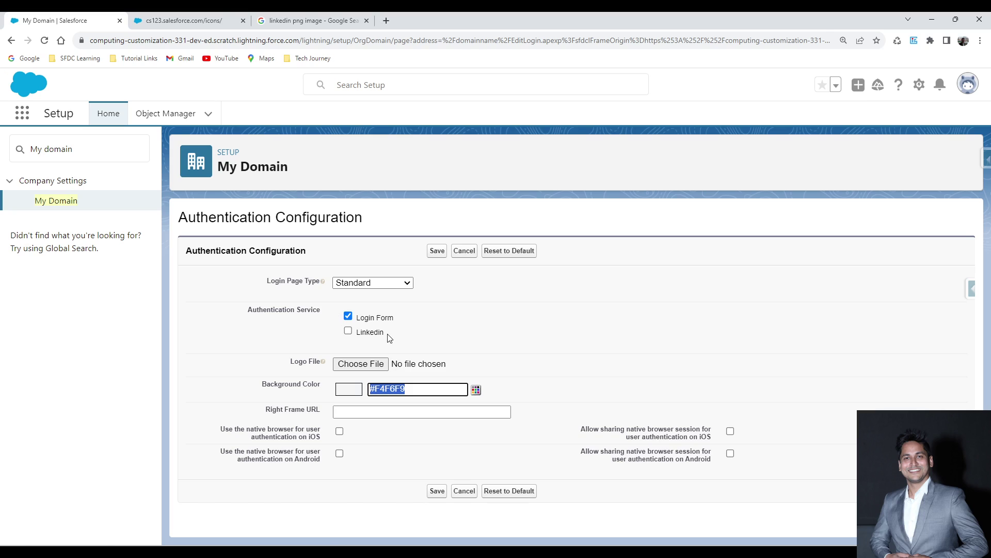
pyautogui.moveTo(390, 337); pyautogui.dragTo(357, 338)
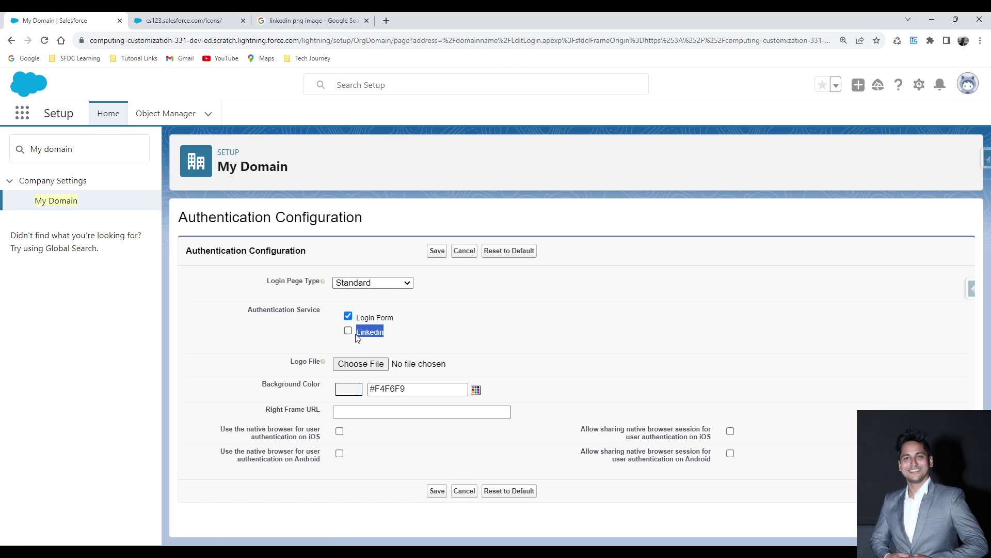
pyautogui.click(306, 338)
pyautogui.click(349, 332)
pyautogui.click(429, 492)
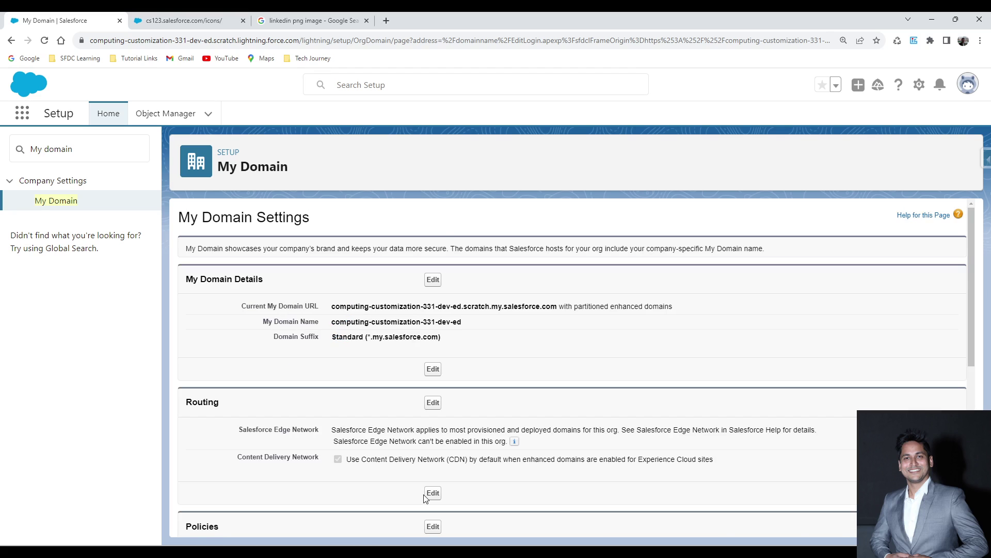
pyautogui.scroll(-2, 324, 382)
pyautogui.scroll(-5, 324, 382)
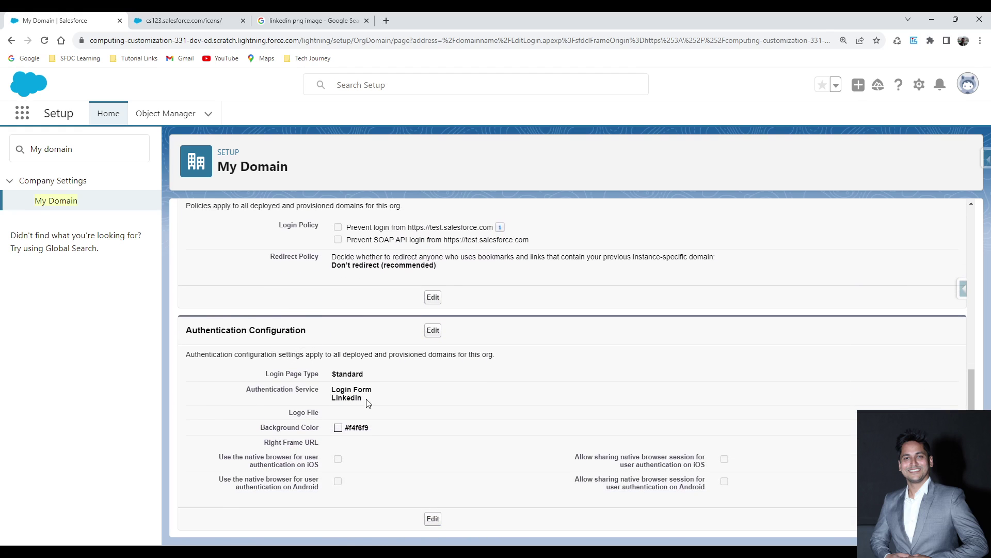
pyautogui.moveTo(373, 391); pyautogui.dragTo(333, 391)
pyautogui.doubleClick(352, 398)
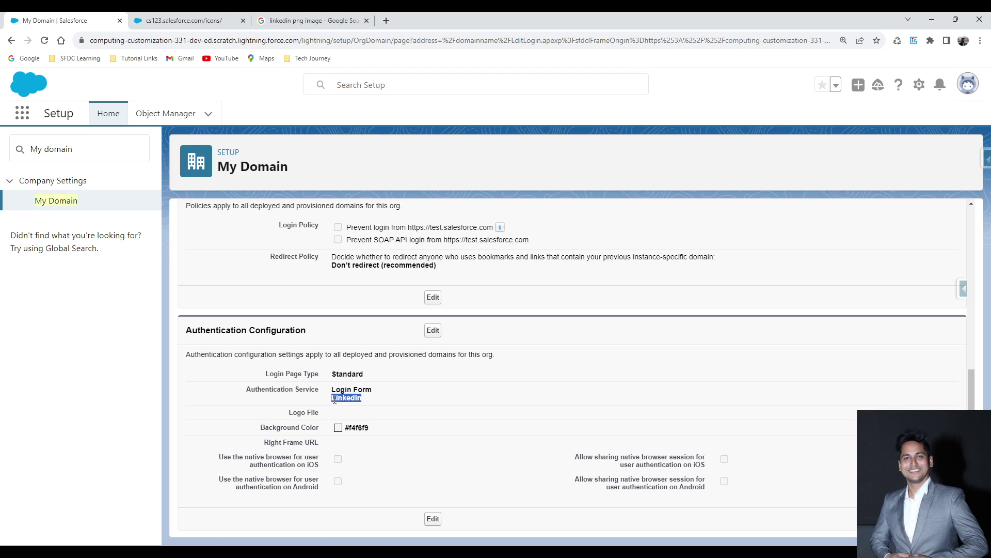
pyautogui.click(414, 391)
# Step: Find Auth. Providers in Setup and open the Linkedin provider's details down to its Salesforce Configuration URLs
pyautogui.click(10, 148)
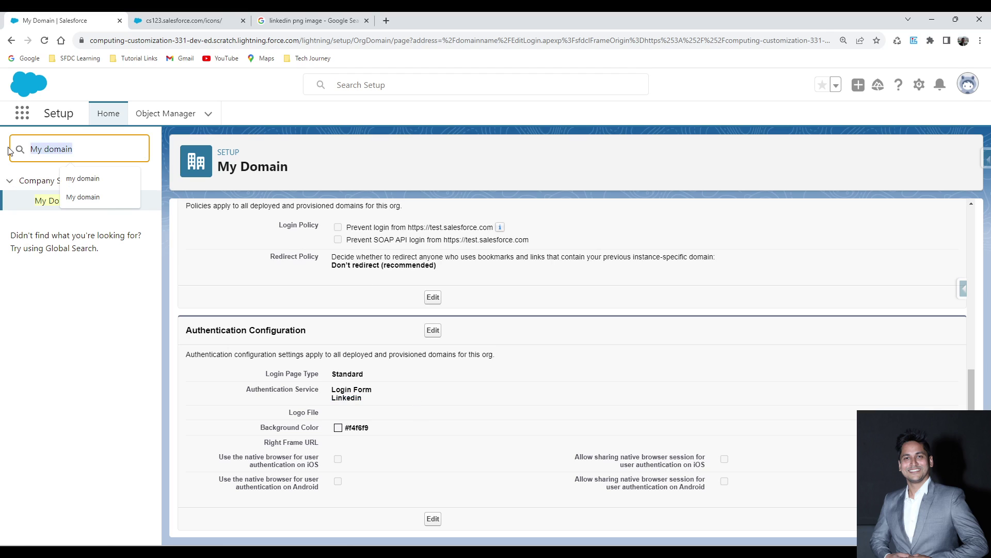
pyautogui.write('Au')
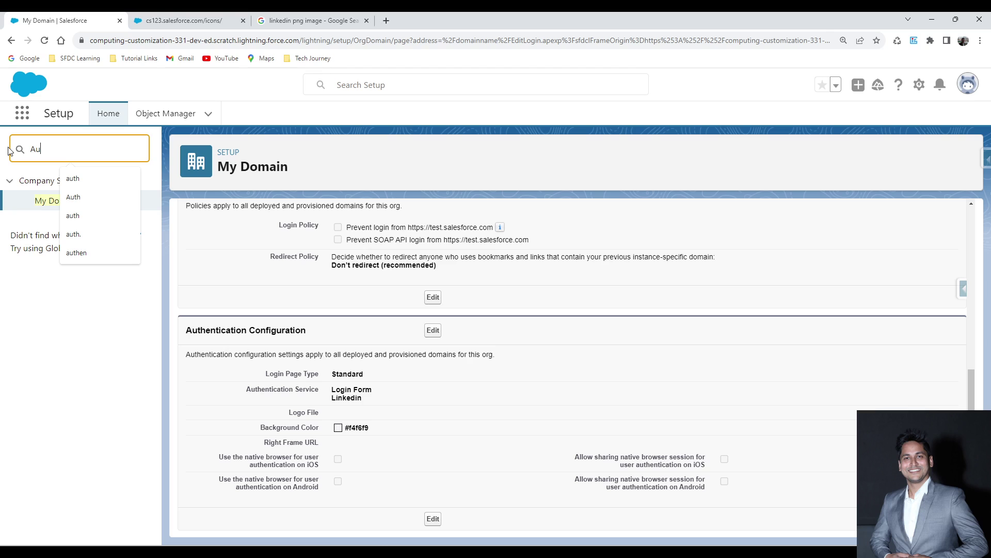
pyautogui.write('th')
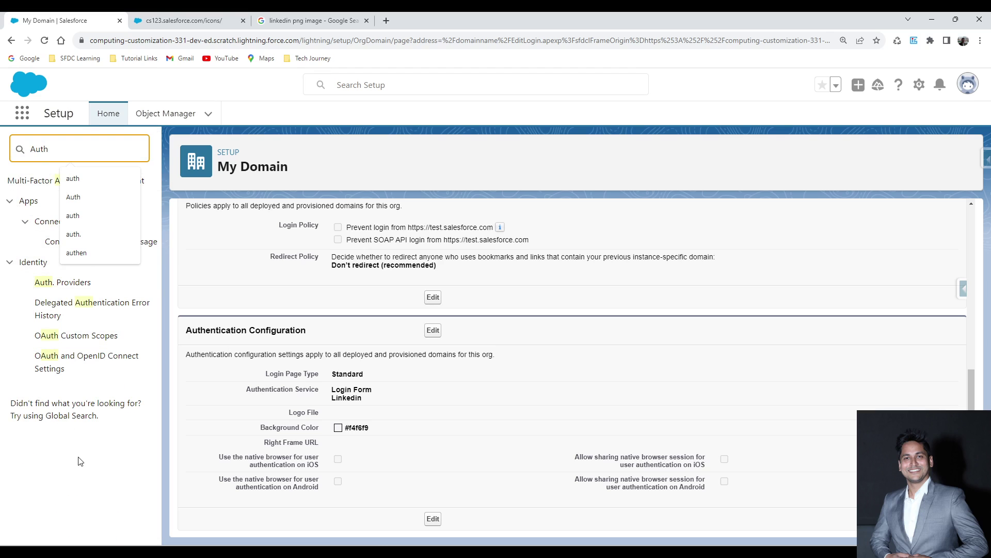
pyautogui.click(80, 461)
pyautogui.click(88, 153)
pyautogui.write('.')
pyautogui.click(49, 200)
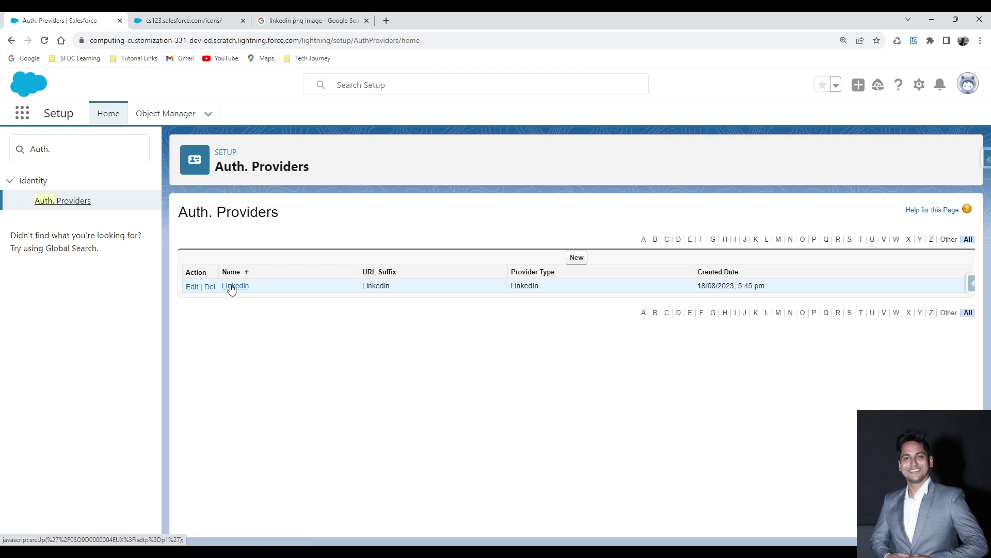
pyautogui.click(235, 286)
pyautogui.scroll(-2, 377, 361)
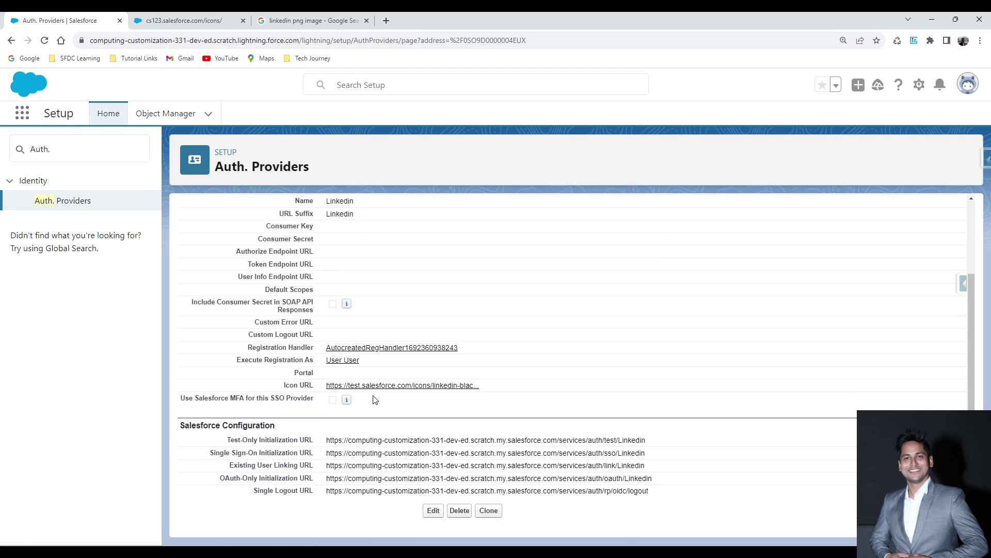
# Step: Copy the Linkedin provider's Test-Only Initialization URL and open it in an incognito browser window
pyautogui.moveTo(646, 440); pyautogui.dragTo(455, 450)
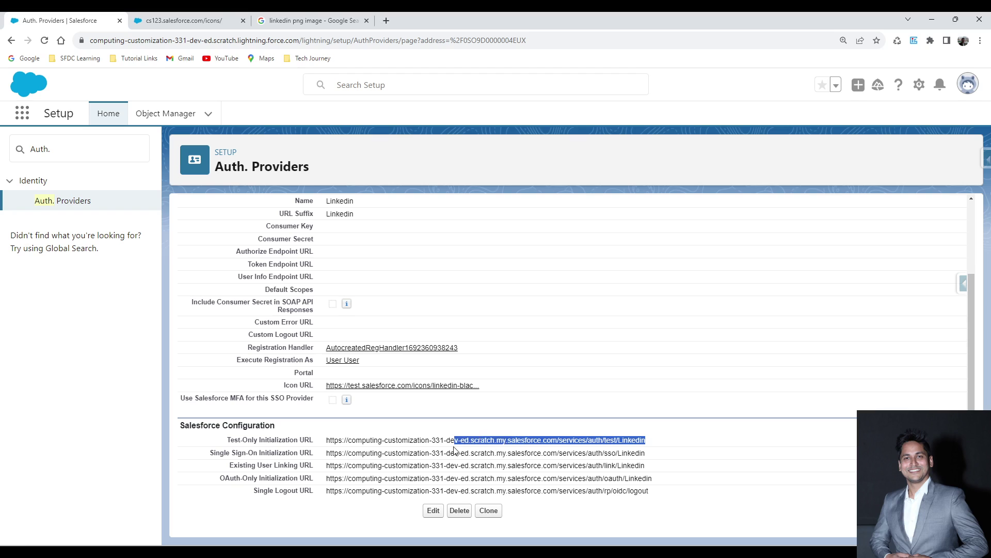
pyautogui.moveTo(228, 440); pyautogui.dragTo(651, 442)
pyautogui.hotkey('ctrl', 'c')
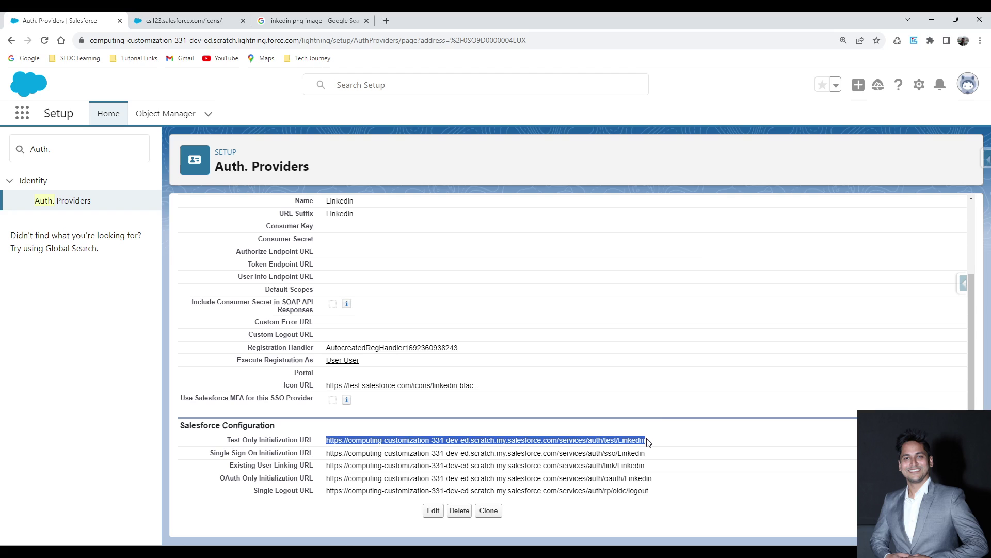
pyautogui.click(980, 40)
pyautogui.click(912, 80)
pyautogui.hotkey('ctrl', 'v')
pyautogui.press('Return')
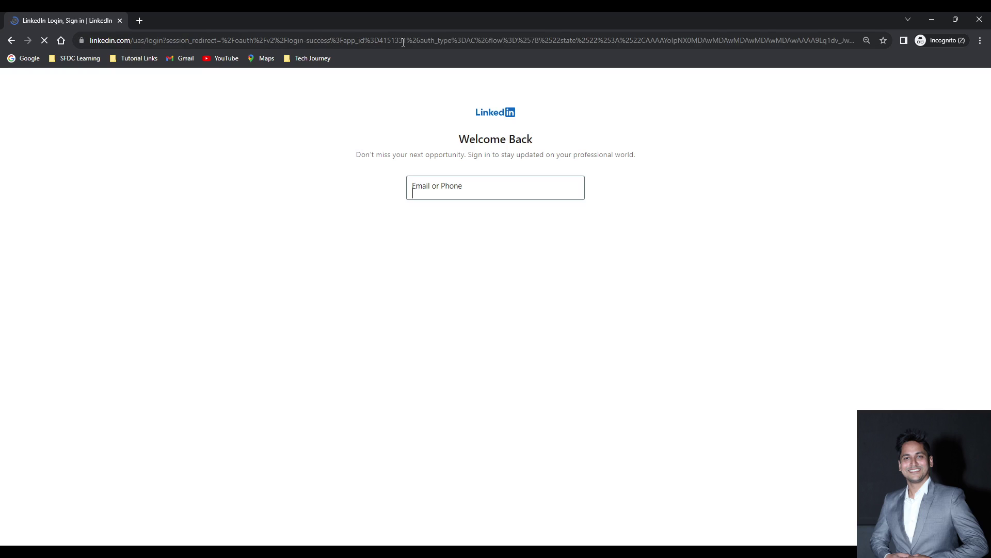
# Step: Sign in to LinkedIn with the saved account's email and password, and examine the returned user XML
pyautogui.click(426, 191)
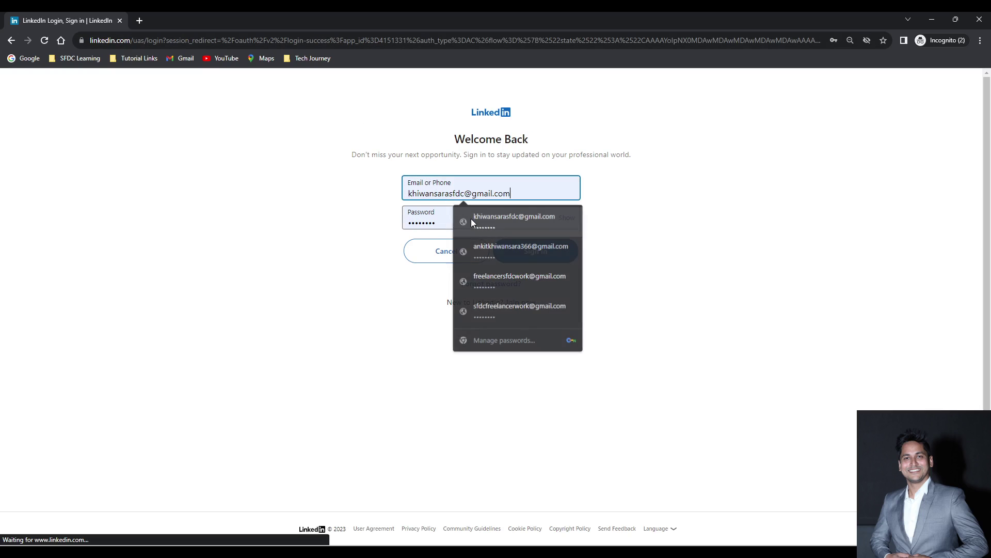
pyautogui.click(471, 219)
pyautogui.click(531, 252)
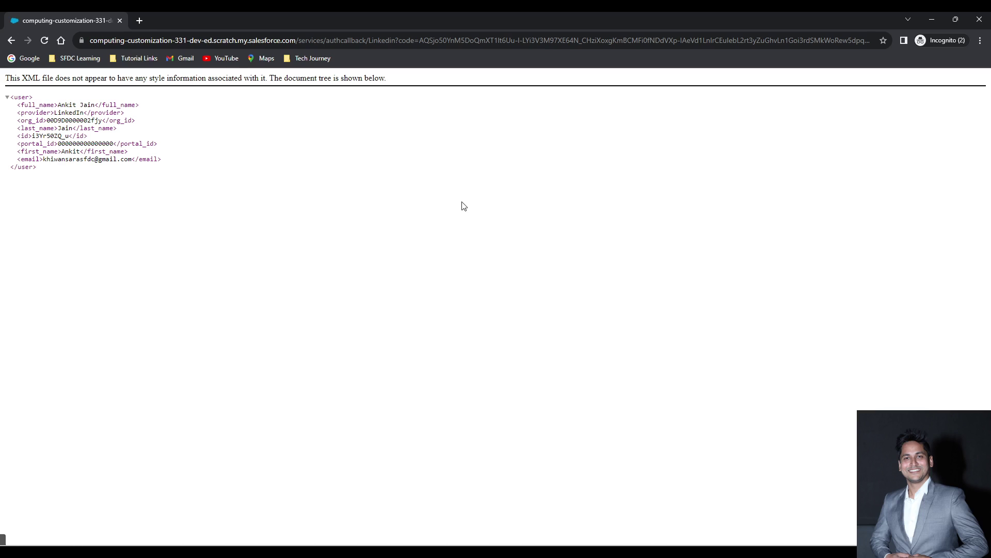
pyautogui.scroll(5, 111, 199)
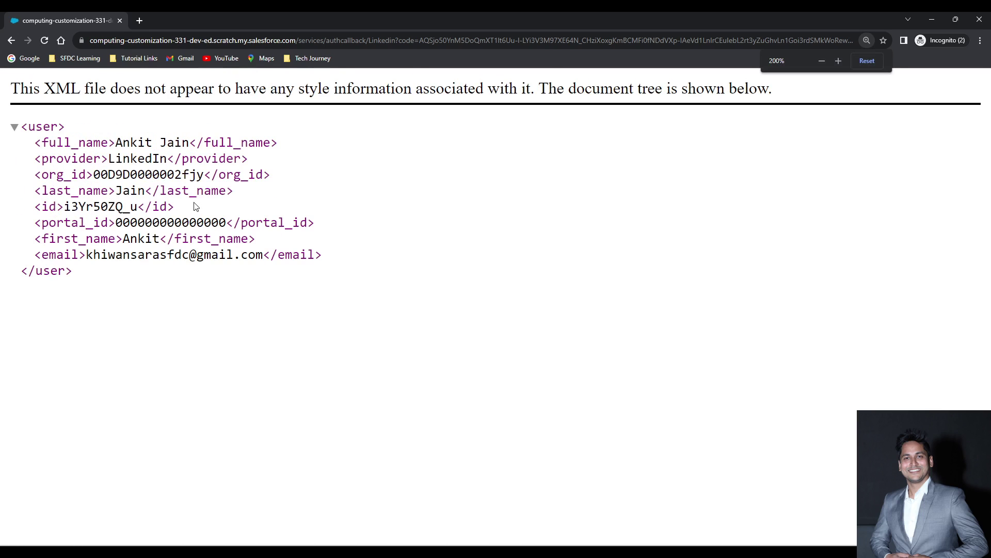
pyautogui.moveTo(20, 127); pyautogui.dragTo(105, 277)
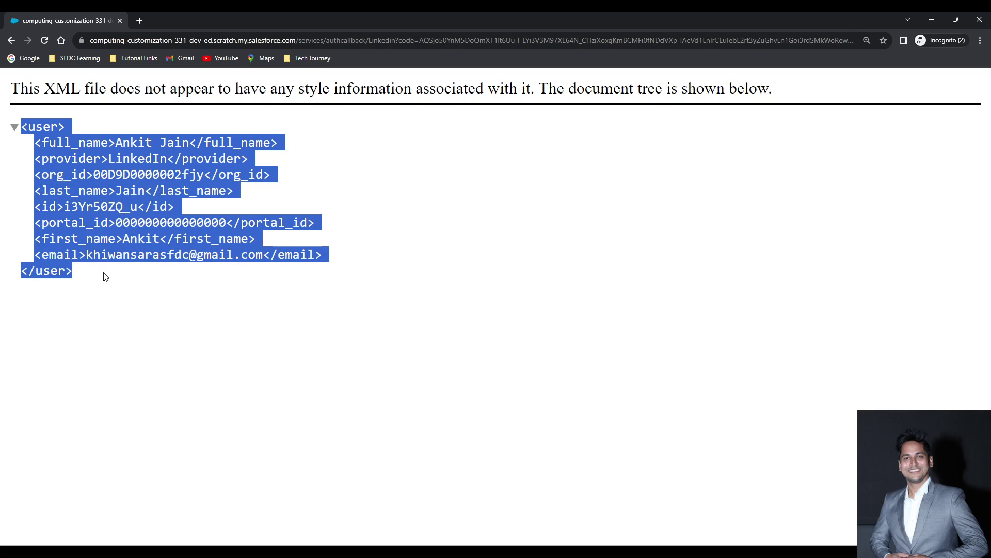
pyautogui.click(925, 20)
pyautogui.click(207, 40)
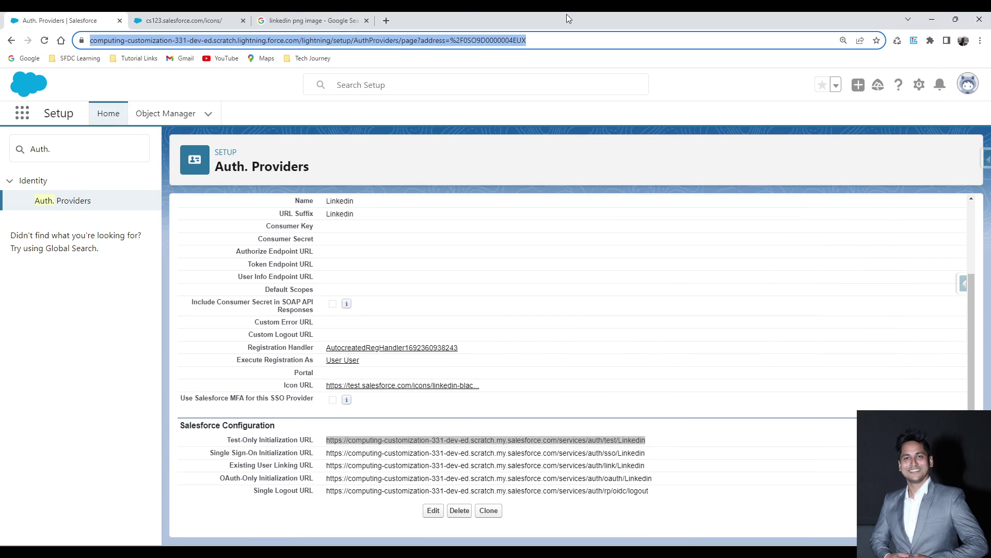
pyautogui.write('https://computing-customization-331-dev-ed.scratch.lightning.force.com/lightning/setup/AuthProviders/page?address=%2F0SO9D0000004EUX')
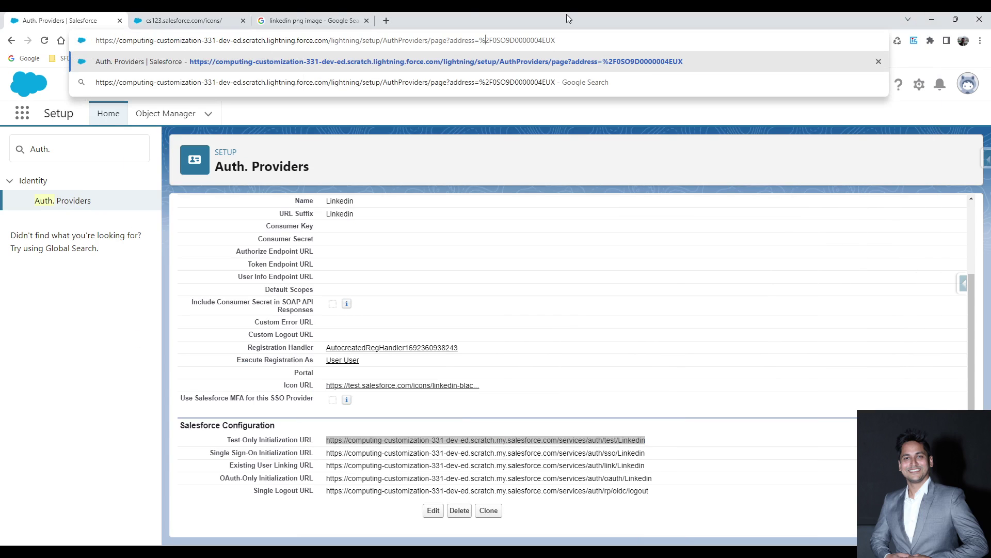
pyautogui.hotkey('shift', 'Right')
pyautogui.hotkey('shift', 'Right')
pyautogui.hotkey('shift', 'Right')
pyautogui.hotkey('shift', 'Right')
pyautogui.hotkey('shift', 'Right')
pyautogui.hotkey('shift', 'Right')
pyautogui.hotkey('shift', 'Right')
pyautogui.hotkey('shift', 'Right')
pyautogui.hotkey('shift', 'Right')
pyautogui.hotkey('shift', 'Right')
pyautogui.hotkey('shift', 'Right')
pyautogui.hotkey('shift', 'Right')
pyautogui.hotkey('shift', 'Right')
pyautogui.hotkey('shift', 'Right')
pyautogui.hotkey('shift', 'Right')
pyautogui.hotkey('shift', 'Right')
pyautogui.hotkey('shift', 'Right')
pyautogui.hotkey('shift', 'Right')
pyautogui.hotkey('shift', 'Right')
pyautogui.hotkey('shift', 'Right')
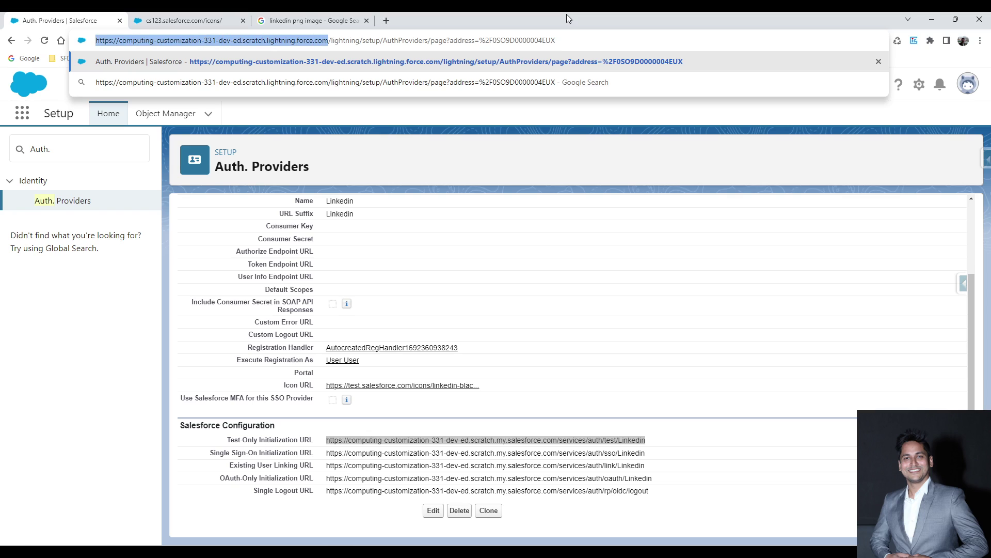
pyautogui.hotkey('alt', 'Tab')
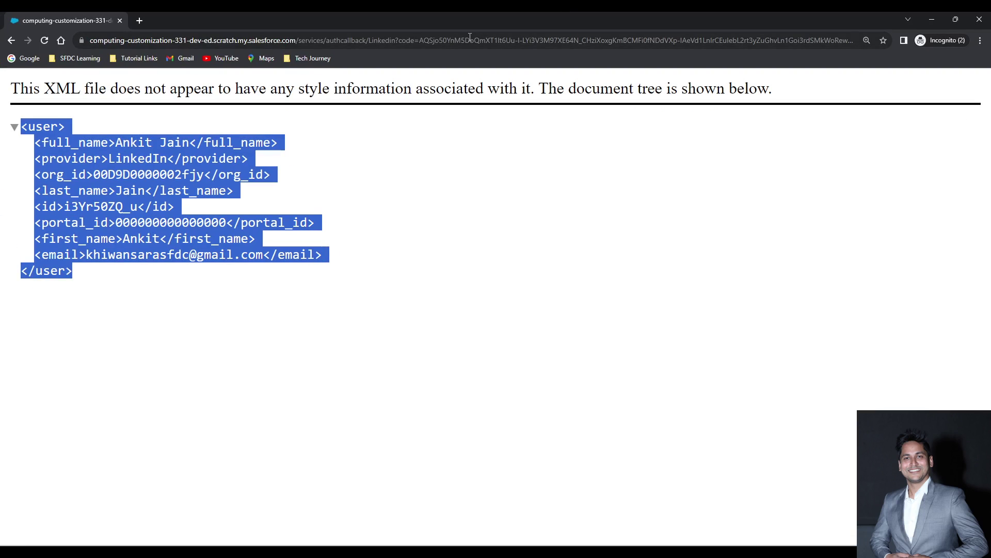
pyautogui.click(469, 40)
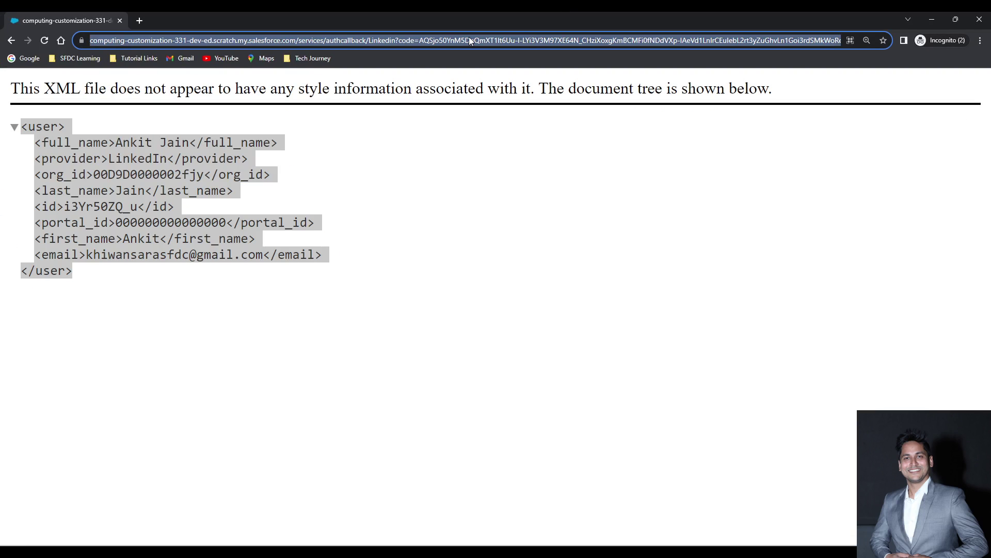
pyautogui.write('https://computing-customization-331-dev-ed.scratch.lightning.force.com/')
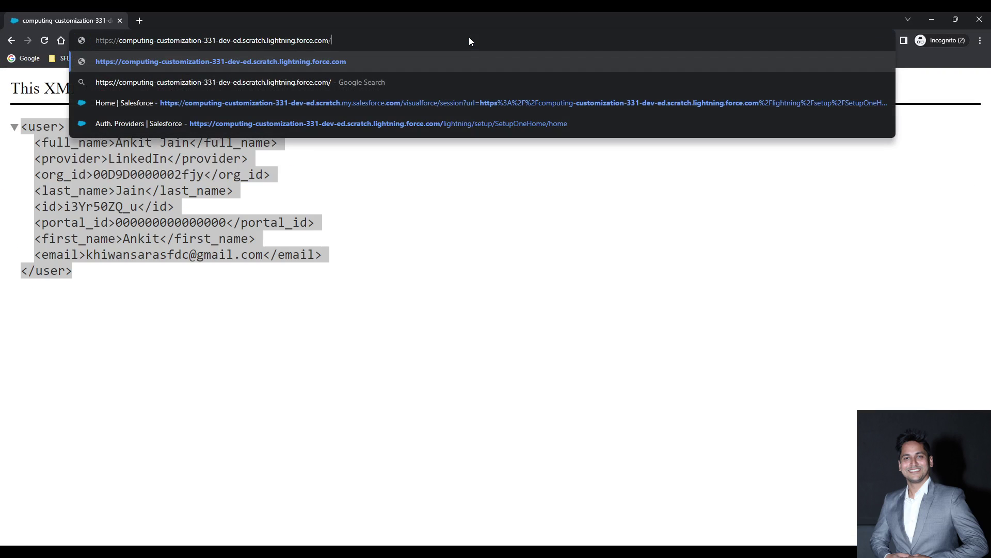
pyautogui.press('Return')
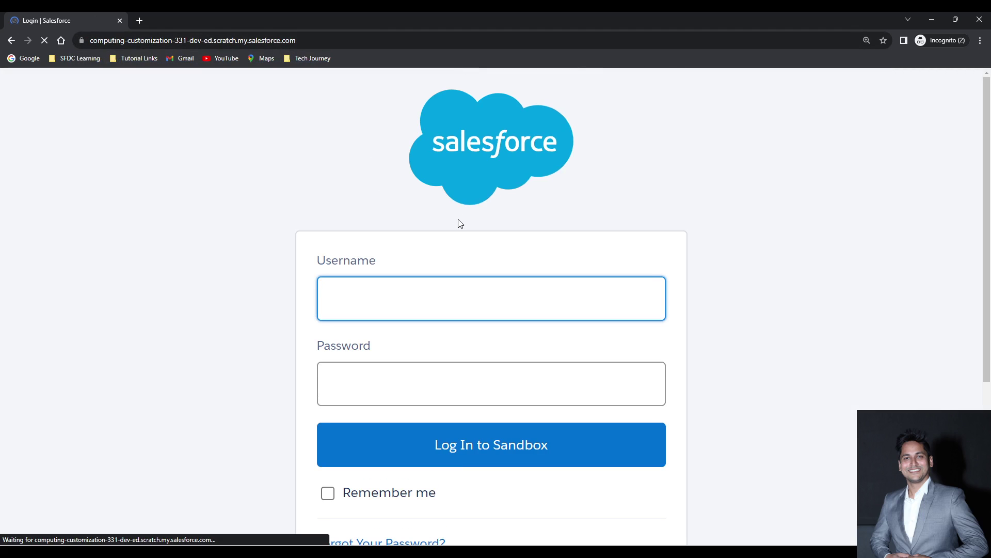
# Step: Log in to the Salesforce org through the Linkedin option below the standard login form
pyautogui.scroll(-5, 458, 223)
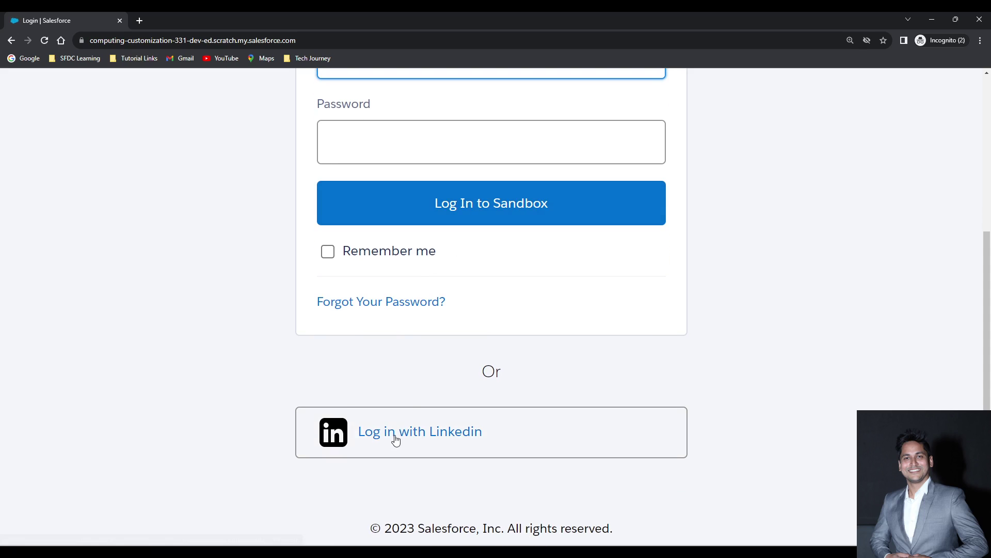
pyautogui.hotkey('ctrl', '-')
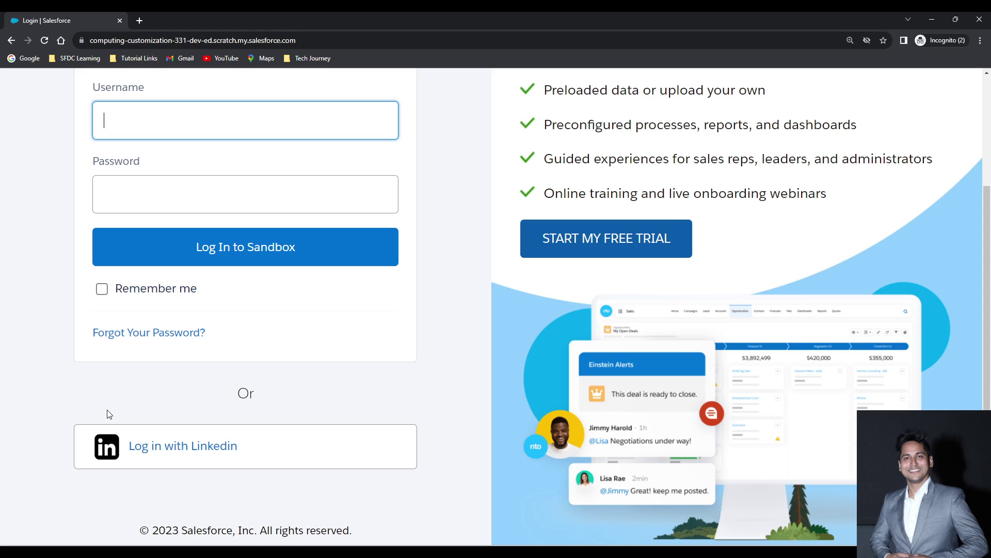
pyautogui.click(168, 447)
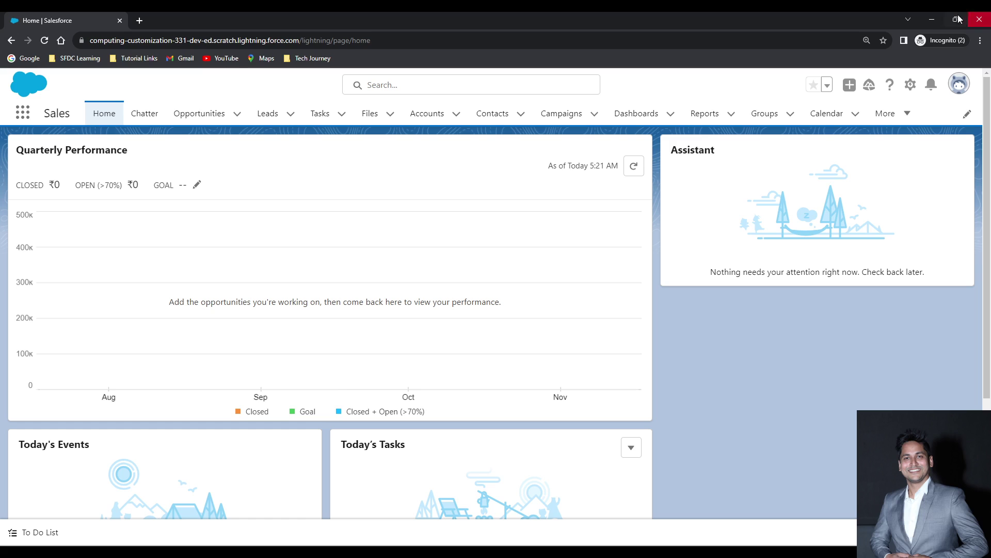
# Step: Return to the main browser window, find Users in Setup, and open the record of the user with the Standard User profile
pyautogui.click(935, 20)
pyautogui.moveTo(129, 157); pyautogui.dragTo(16, 154)
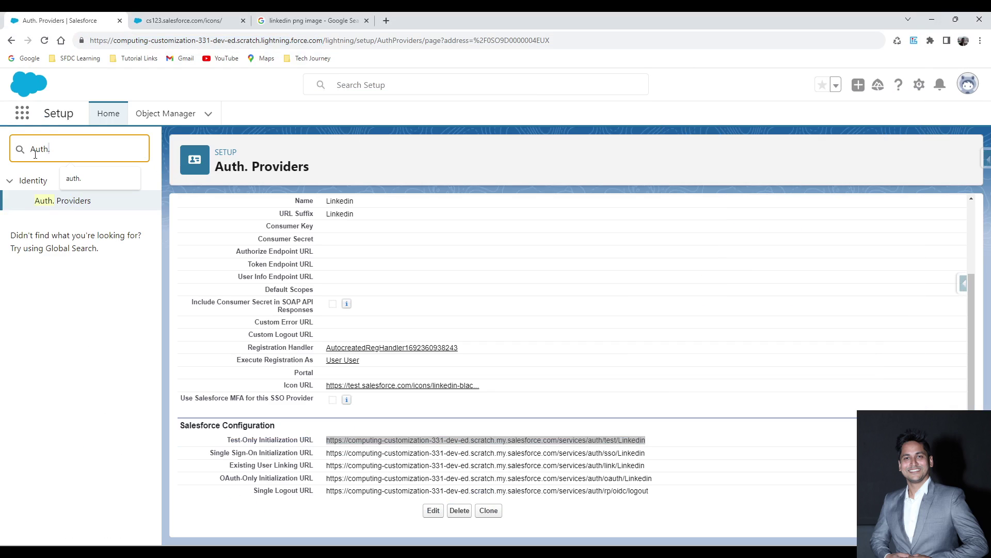
pyautogui.write('users')
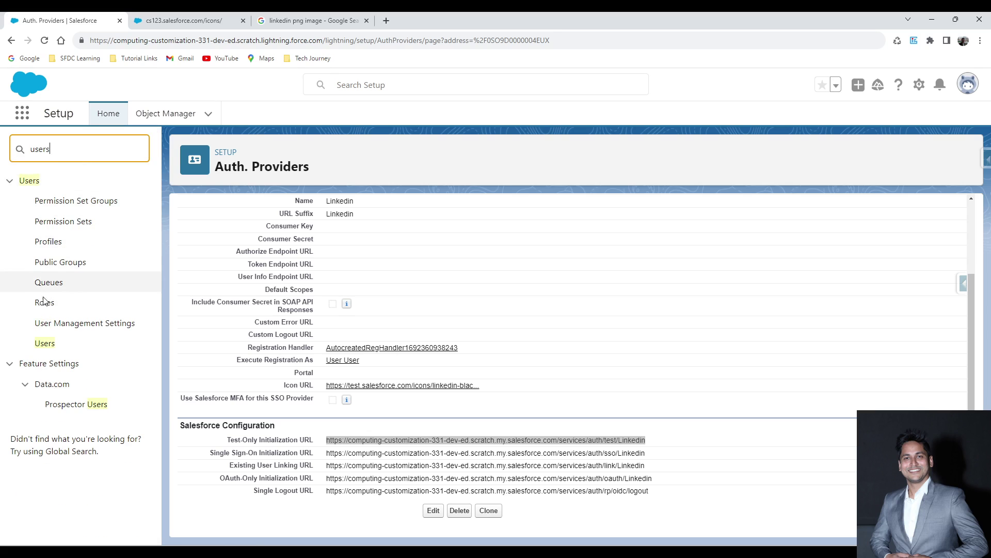
pyautogui.click(42, 343)
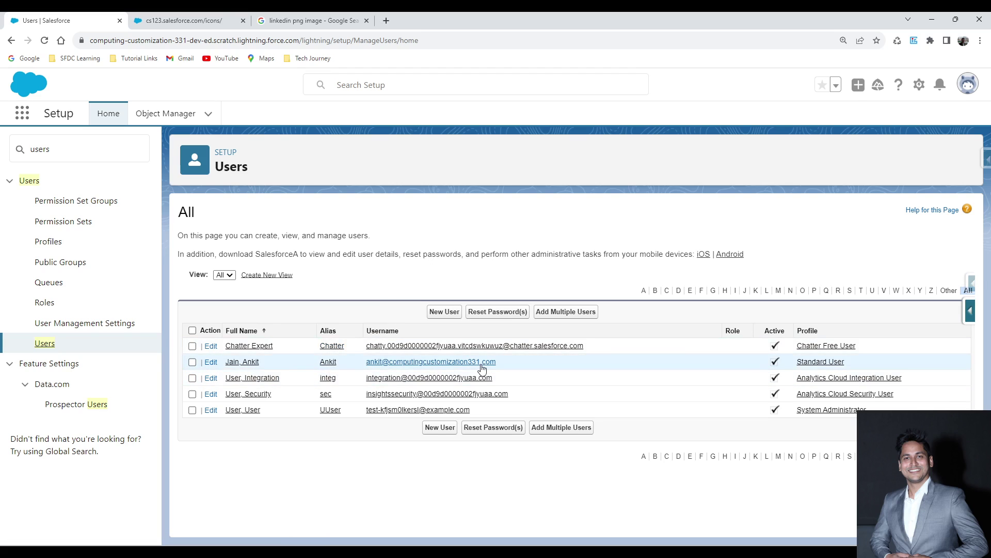
pyautogui.click(247, 363)
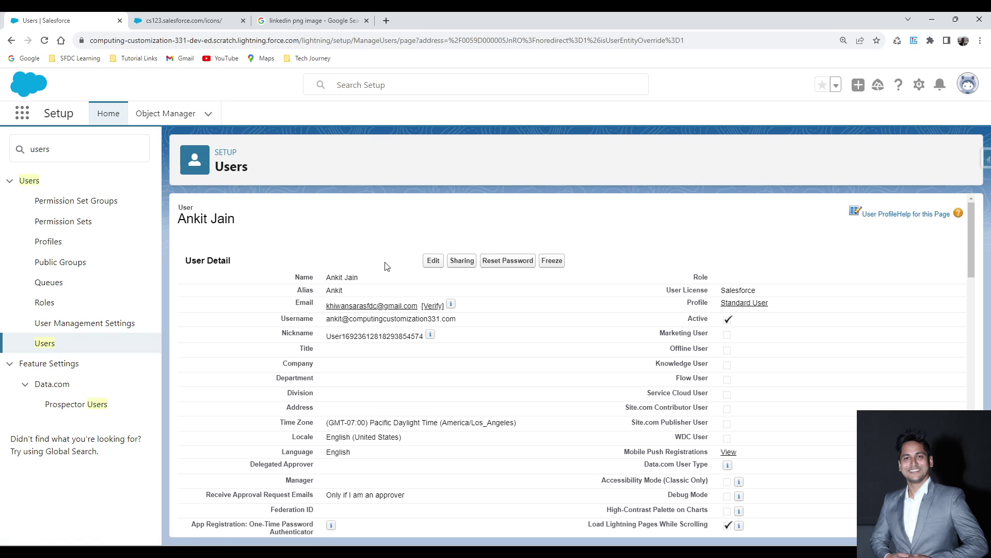
# Step: Examine the third-party name in the user record's Third-Party Account Links list, with the page enlarged to 150%
pyautogui.scroll(-5, 385, 271)
pyautogui.scroll(-15, 386, 278)
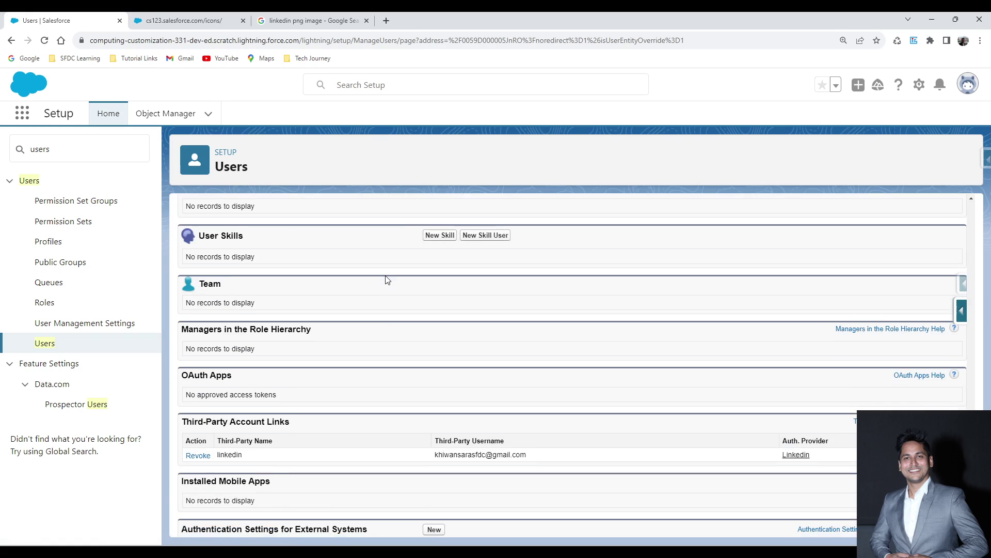
pyautogui.scroll(-1, 387, 280)
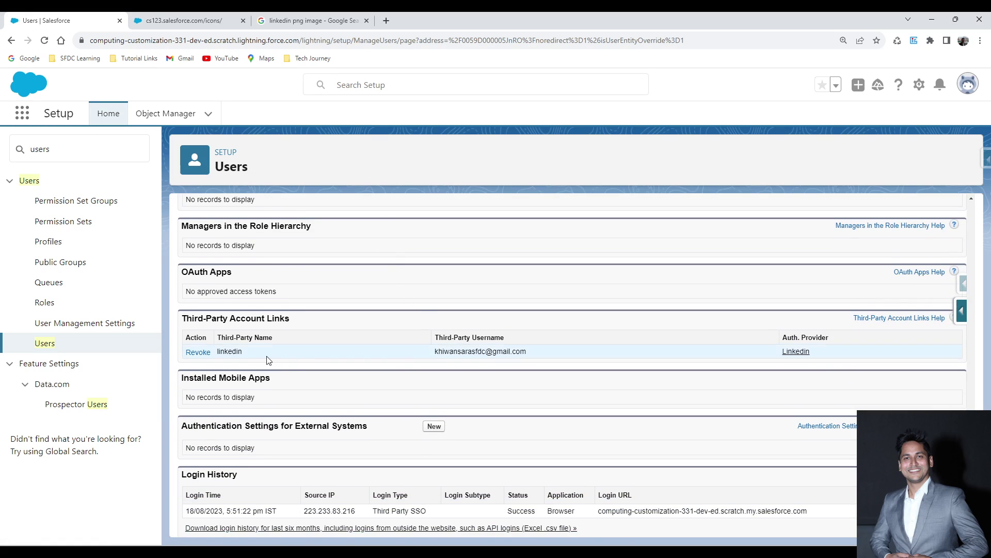
pyautogui.hotkey('ctrl', '+')
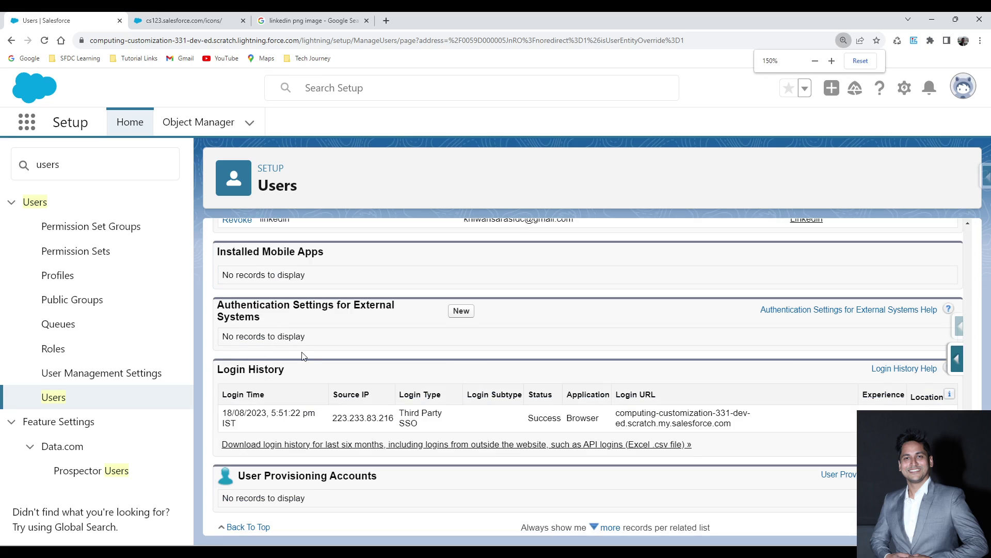
pyautogui.scroll(2, 303, 355)
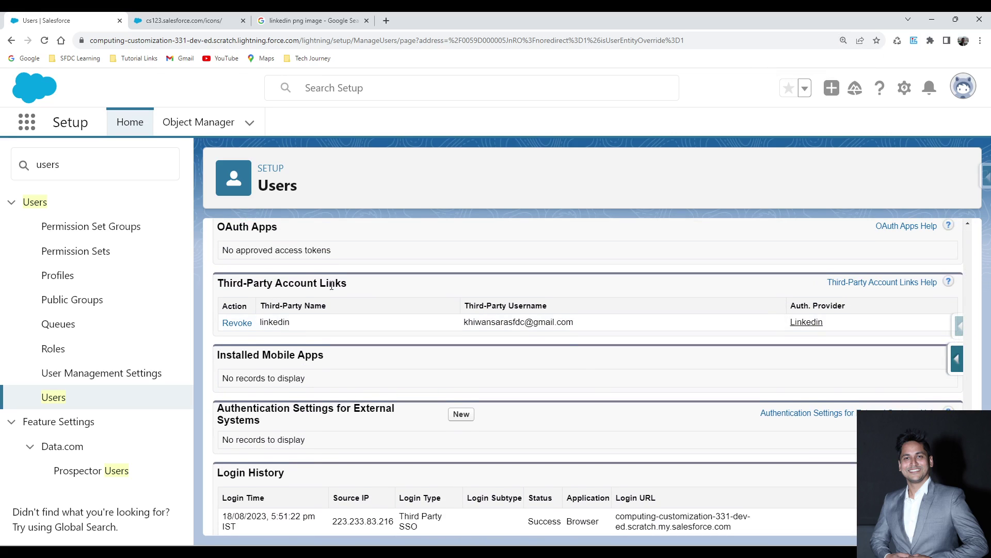
pyautogui.moveTo(288, 322); pyautogui.dragTo(268, 325)
# Step: Check the login type in the user's Login History, and go back to the User Detail section
pyautogui.scroll(-2, 627, 354)
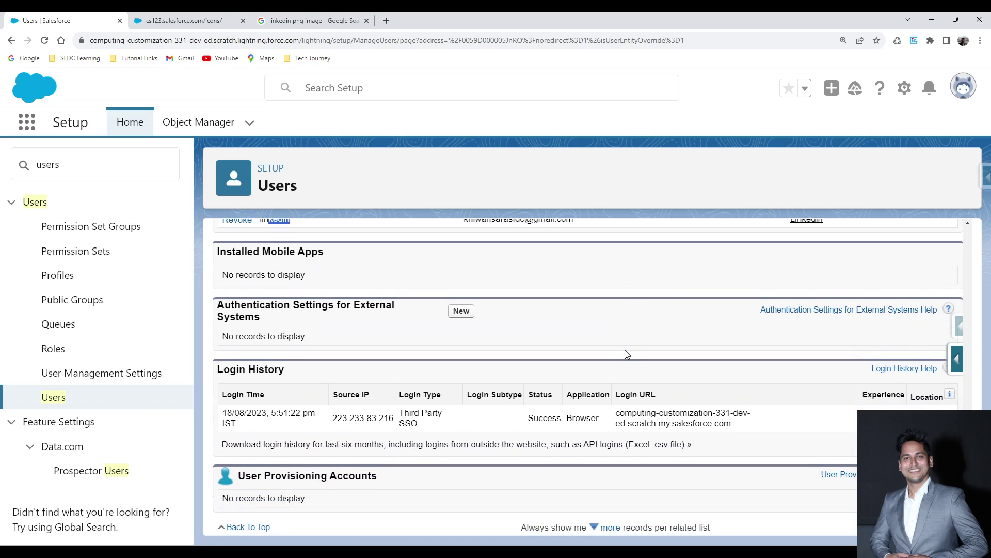
pyautogui.moveTo(401, 415); pyautogui.dragTo(424, 424)
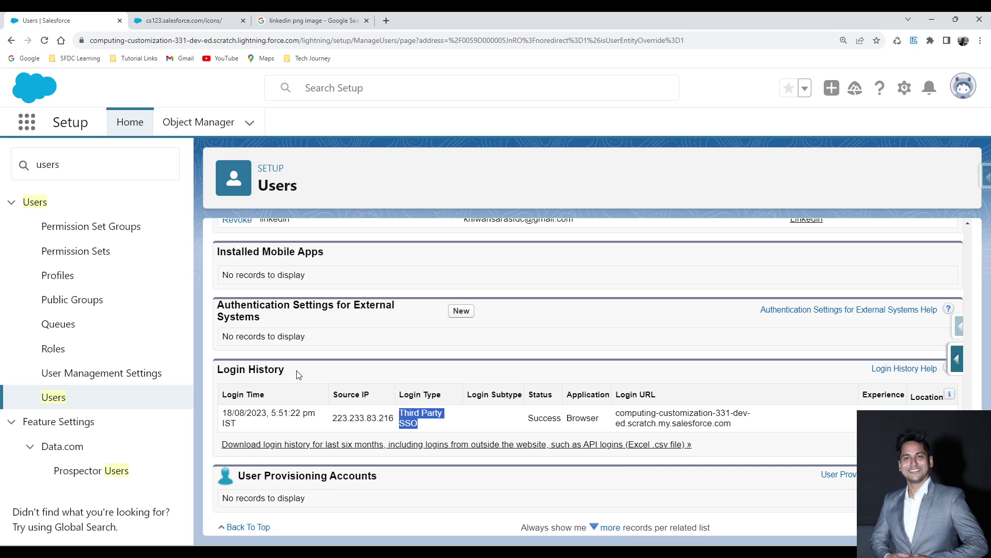
pyautogui.scroll(6, 307, 369)
pyautogui.scroll(15, 307, 367)
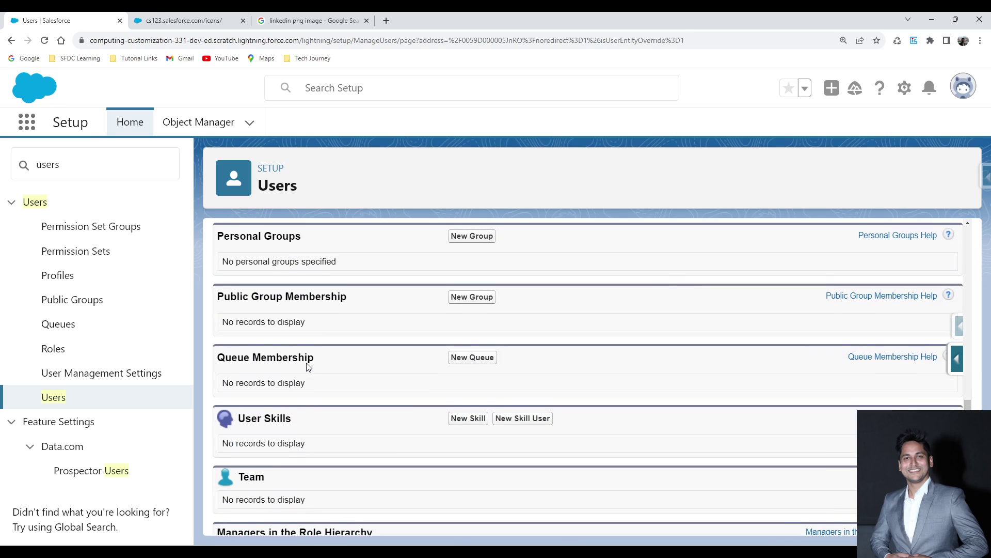
pyautogui.scroll(6, 308, 368)
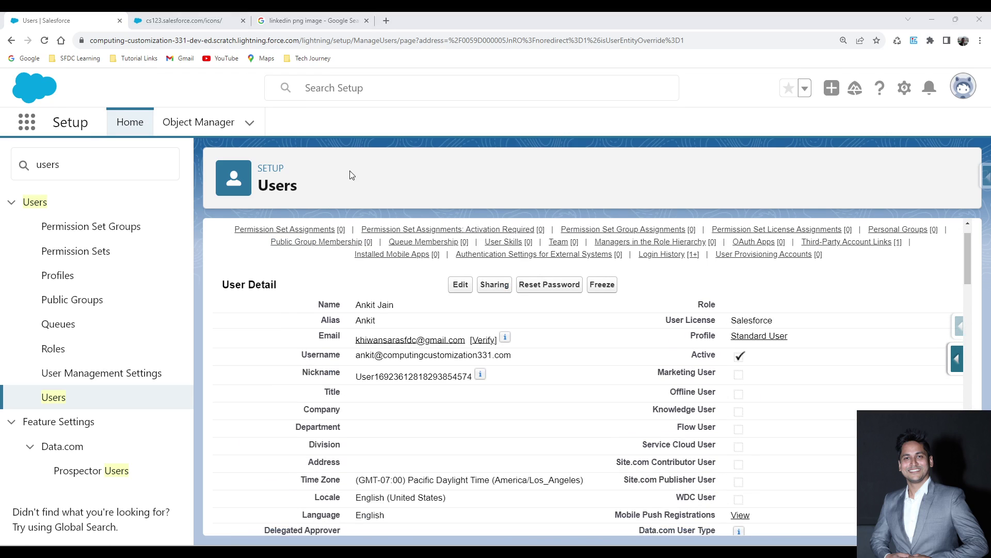
pyautogui.hotkey('alt', 'Tab')
pyautogui.click(362, 40)
pyautogui.write('https://computing-customization-331-dev-ed.scratch.lightning.force.com')
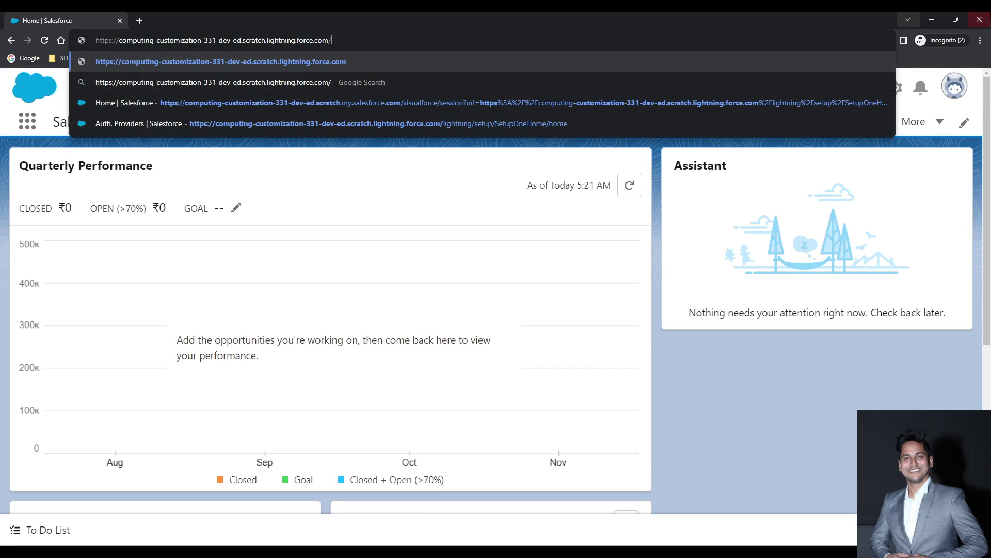
pyautogui.press('Return')
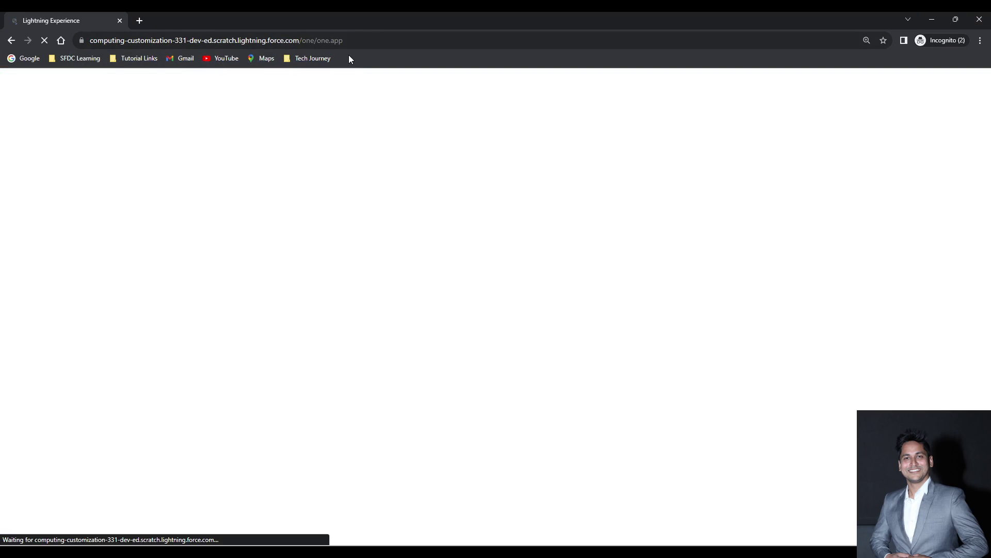